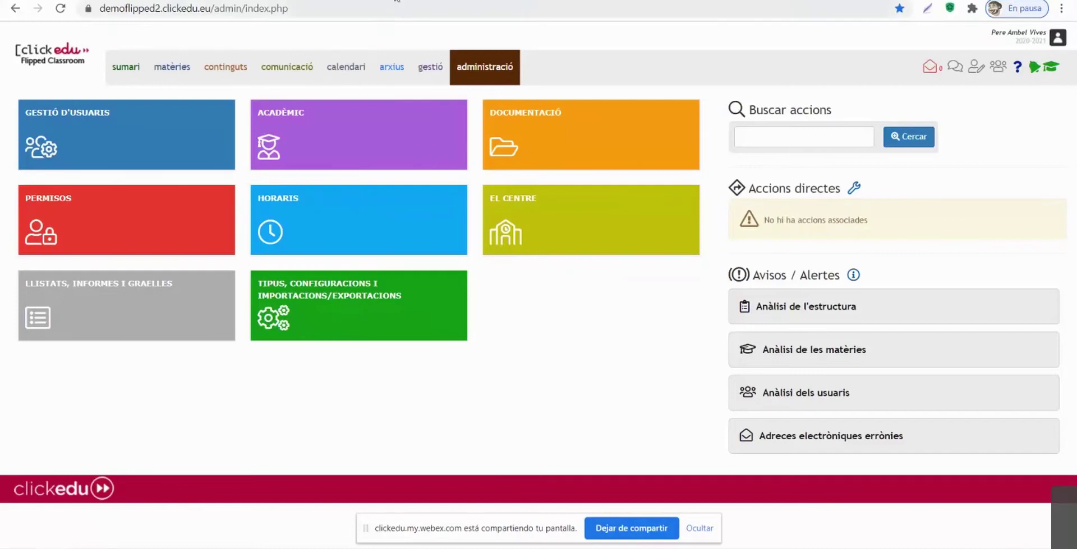
Step: Switch to the Google Admin 'Roles de administrador' tab listing the Superadministrador role
key(ctrl+Tab)
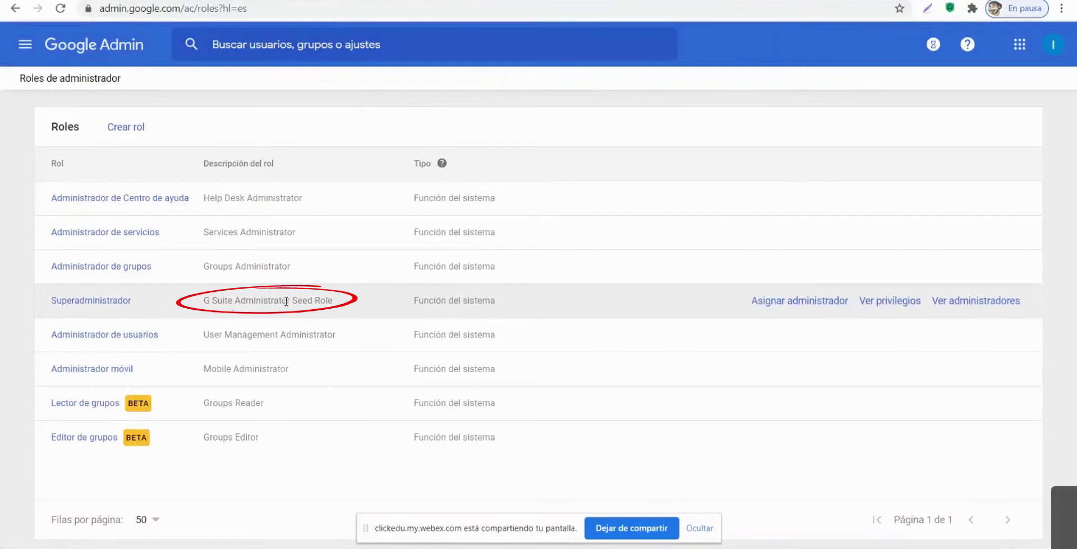
Step: Go back to the Clickedu administració tab after reviewing the Superadministrador role
key(ctrl+Tab)
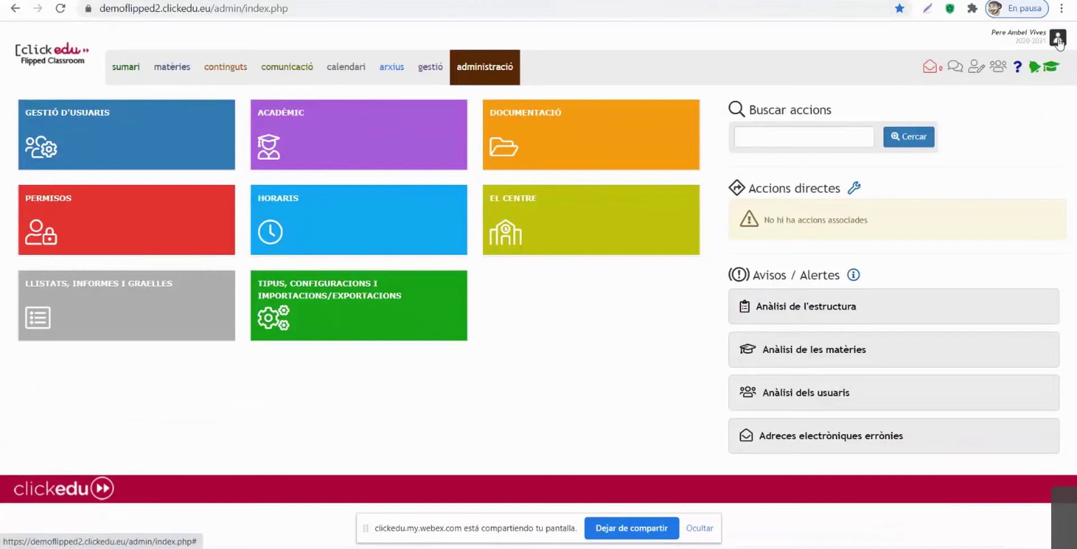
Step: Disconnect the Google connector in Clickedu's Connectors settings and start reconnecting it with Connecta
click(1058, 38)
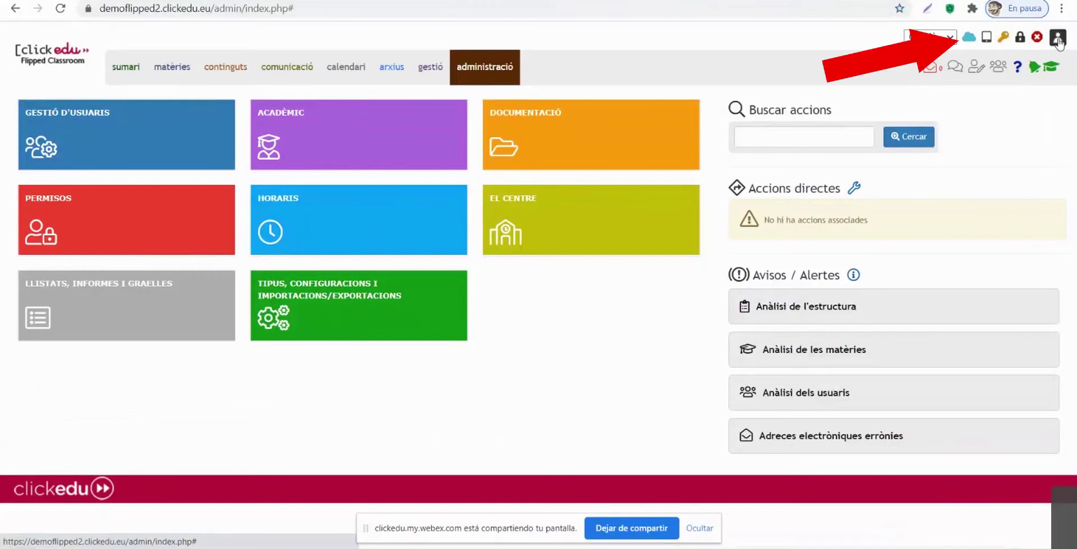
click(968, 39)
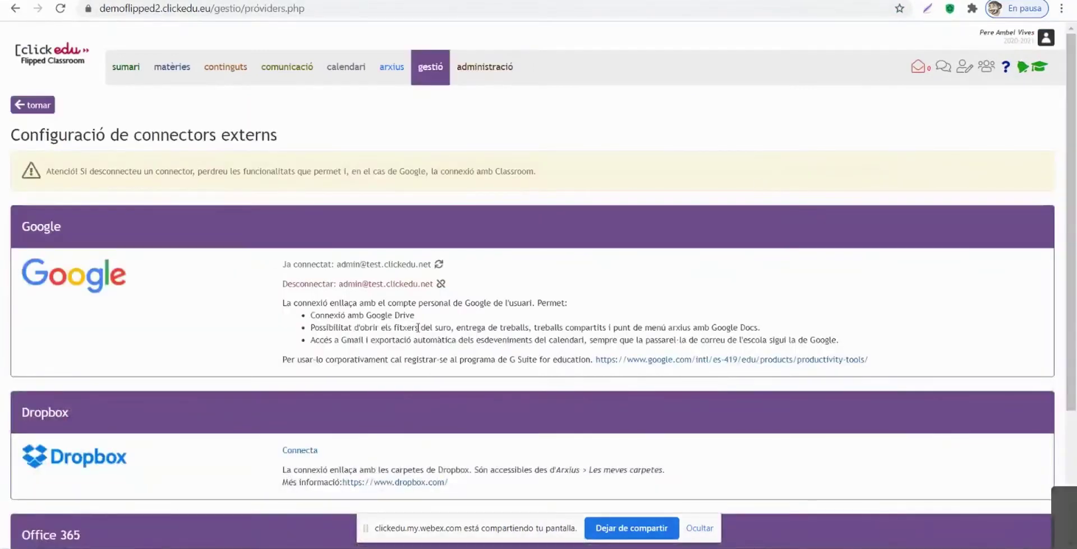
click(392, 284)
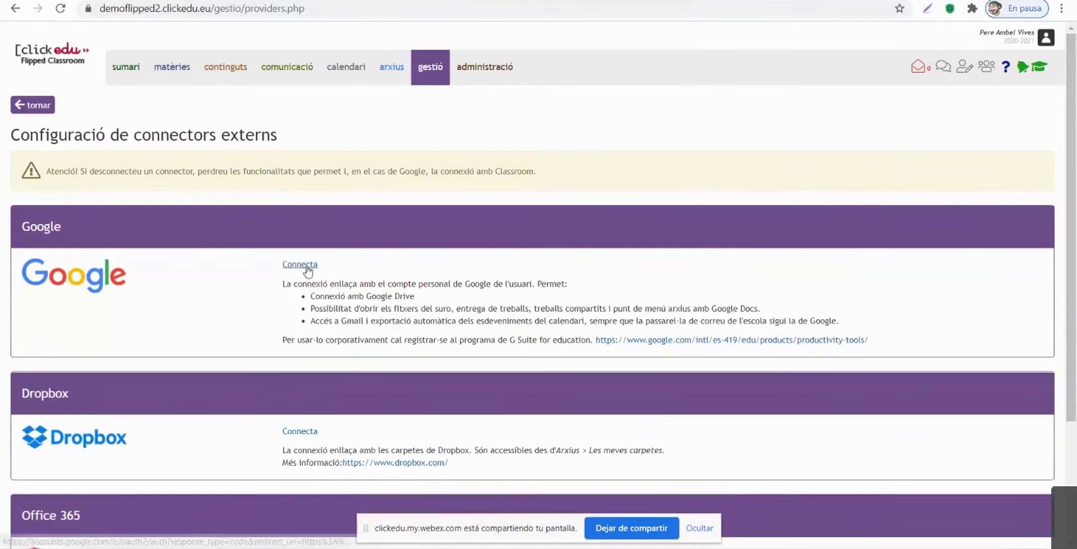
click(302, 266)
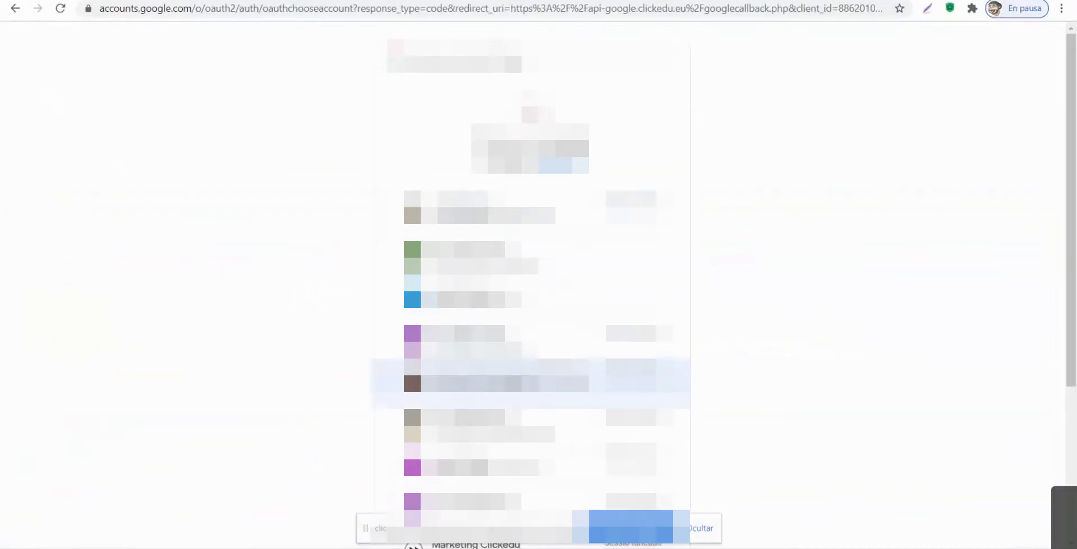
Step: Pick the school Google account, allow Clickedu access with Permet, and accept the saved notice
scroll(530, 364, down, 4)
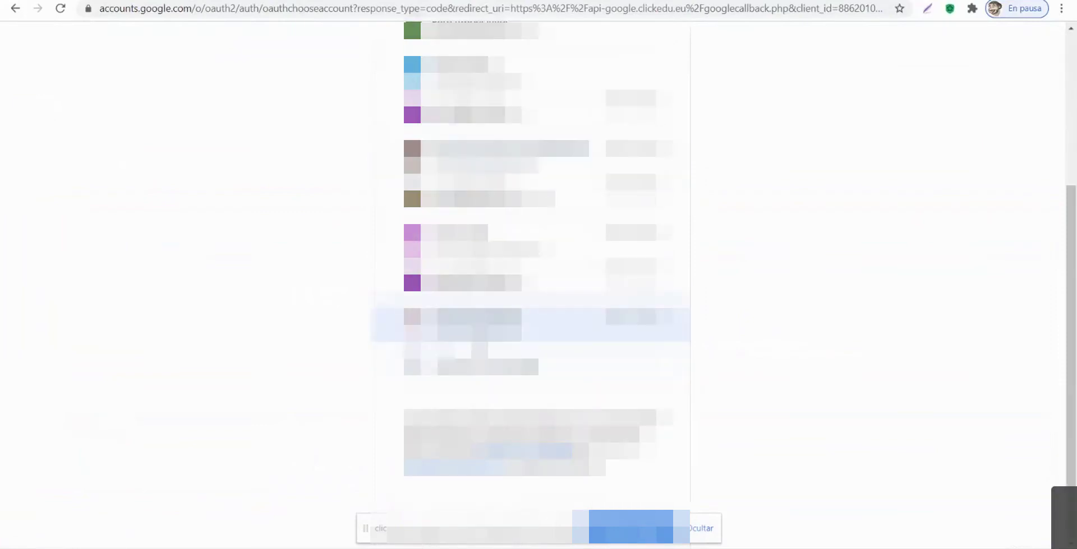
scroll(530, 359, up, 1)
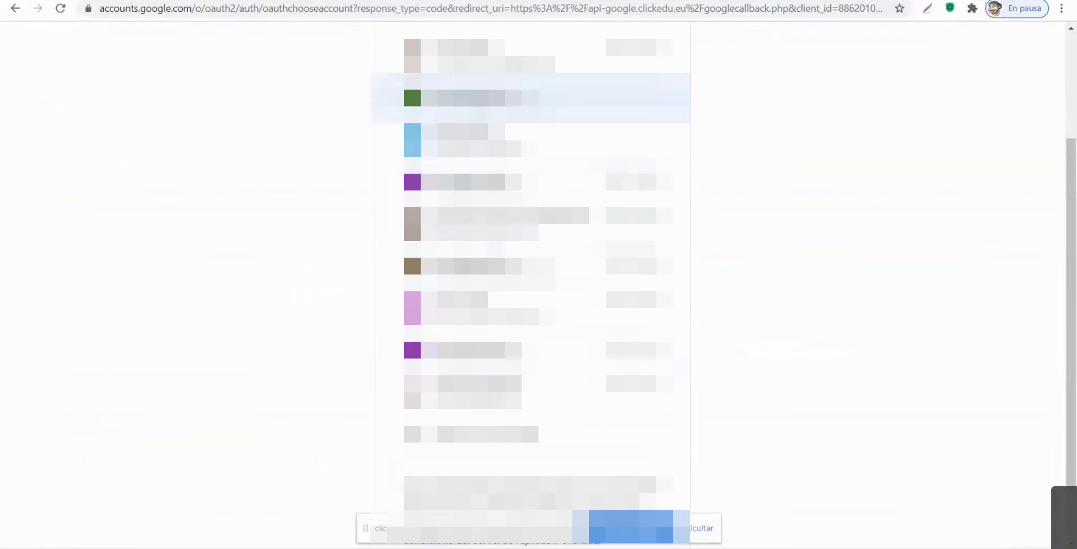
click(529, 100)
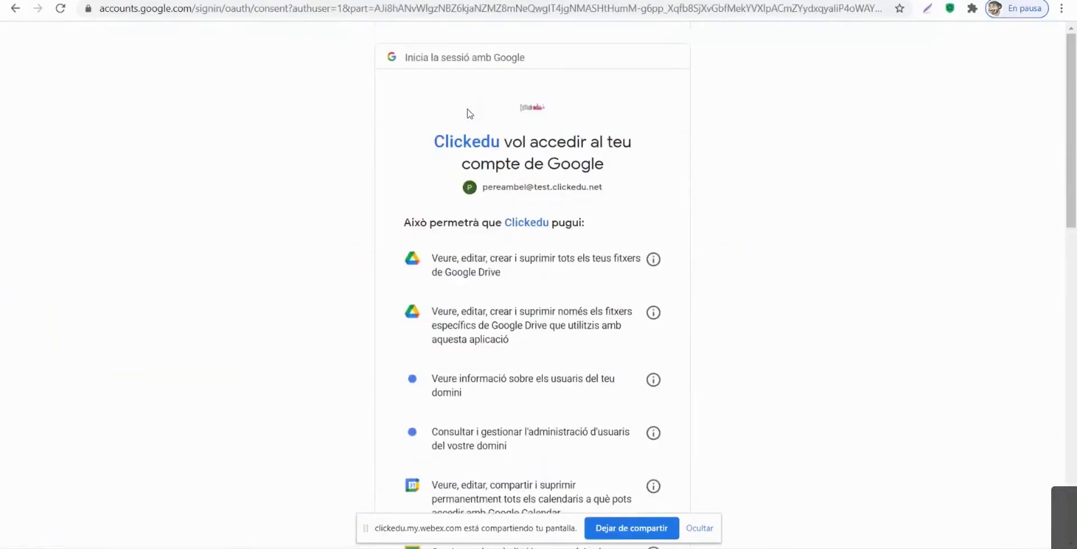
scroll(553, 247, down, 8)
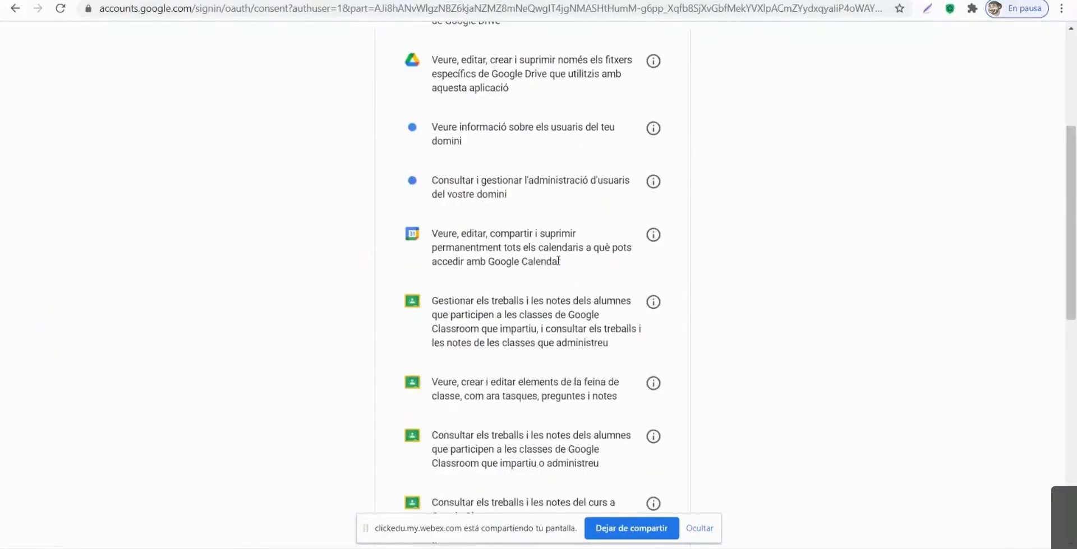
scroll(556, 301, down, 7)
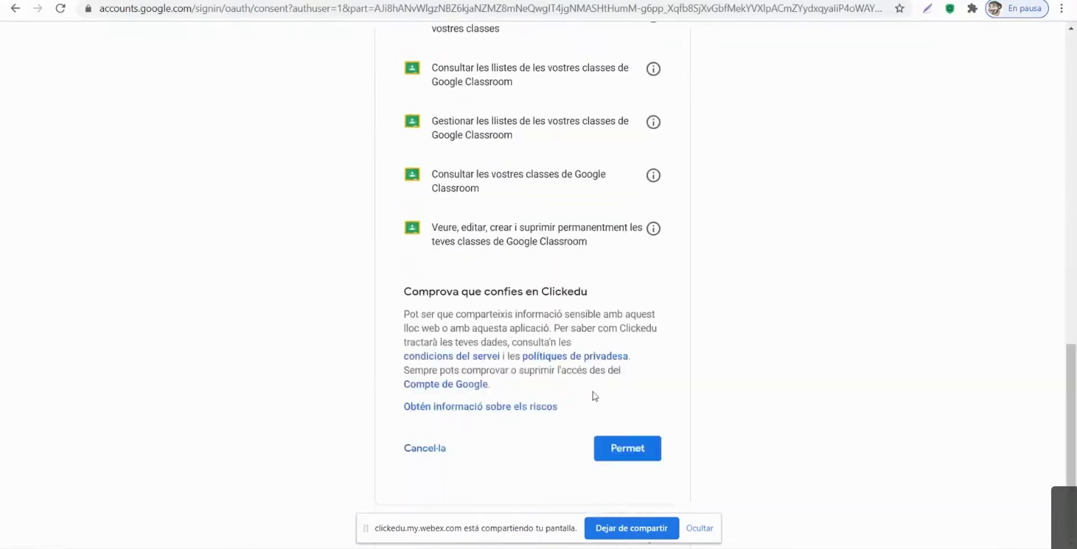
click(620, 450)
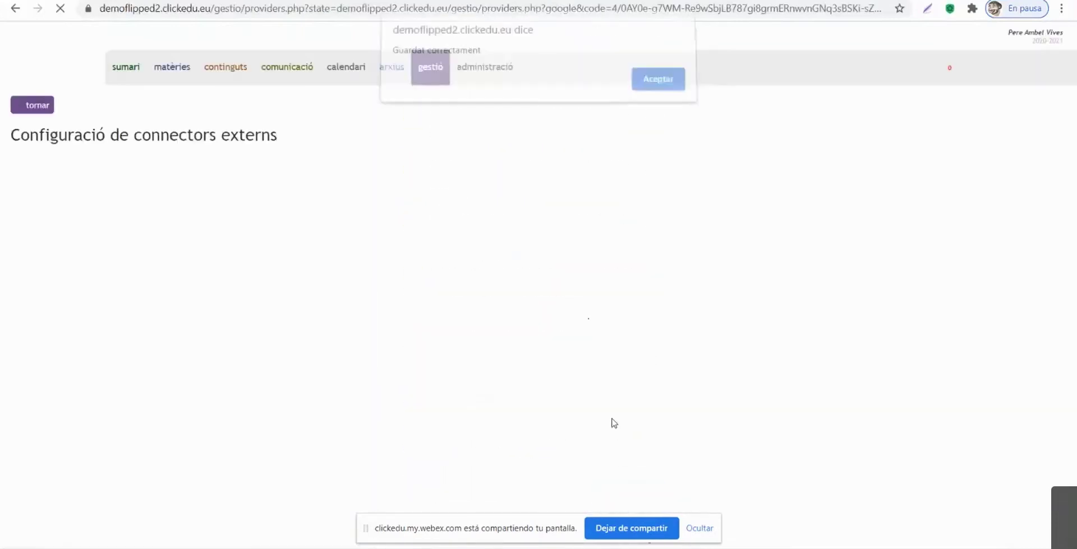
click(668, 85)
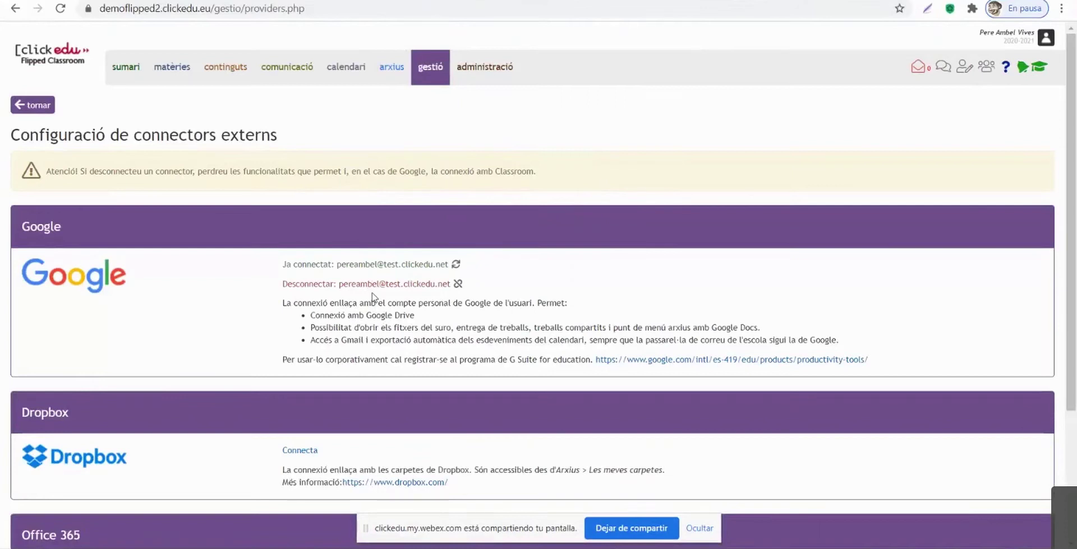
Step: Go through Tipus, configuracions i importacions/exportacions and Instàncies d'LMS to the Google Classroom instances
click(475, 80)
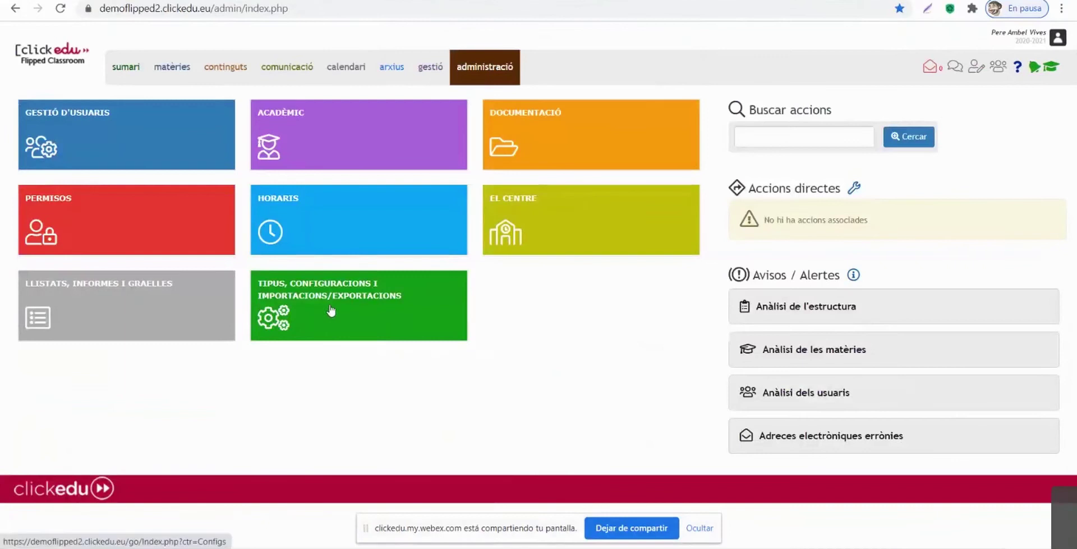
click(332, 300)
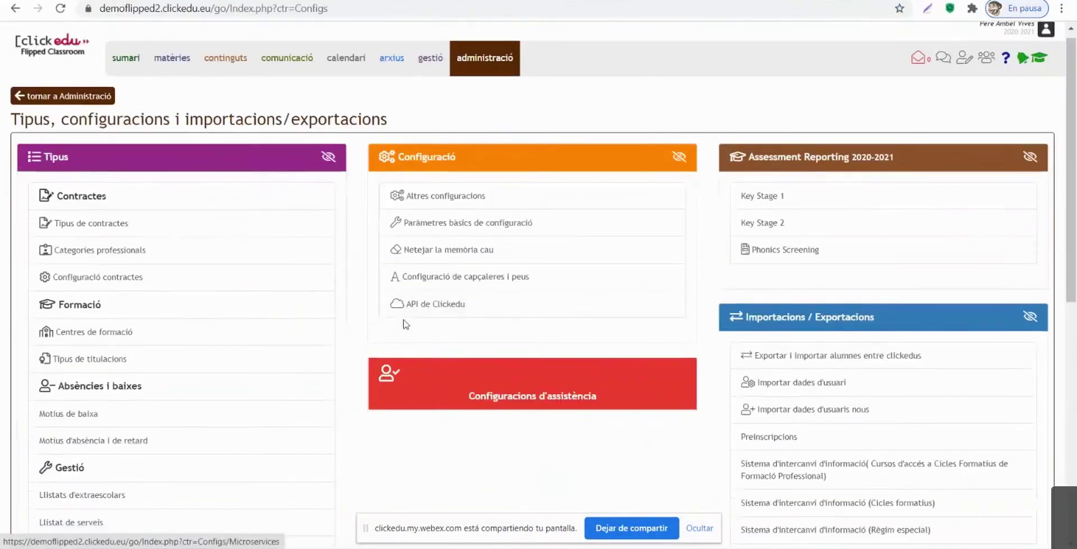
scroll(641, 325, down, 5)
scroll(678, 313, up, 2)
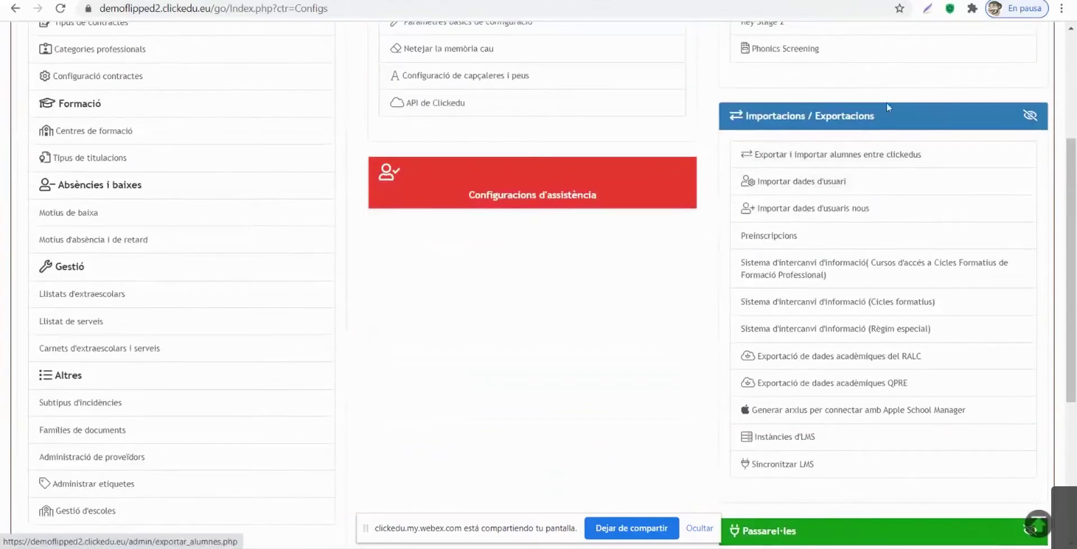
scroll(816, 253, down, 2)
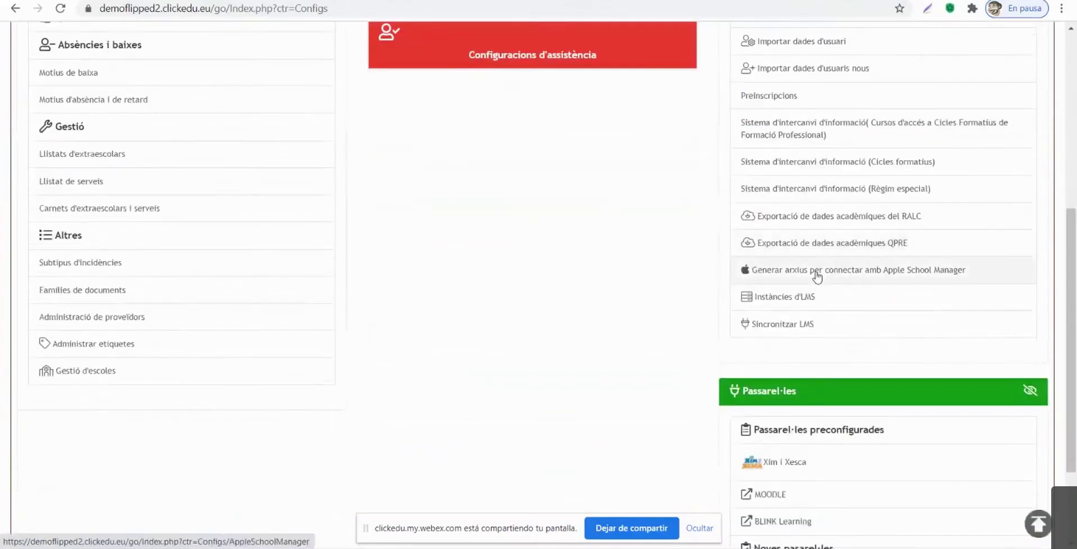
click(774, 302)
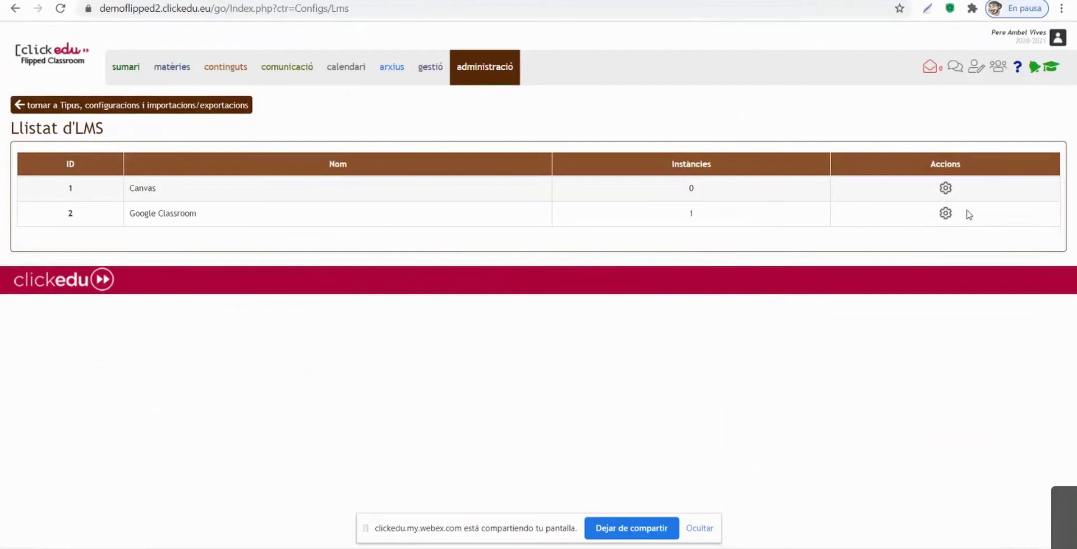
click(945, 214)
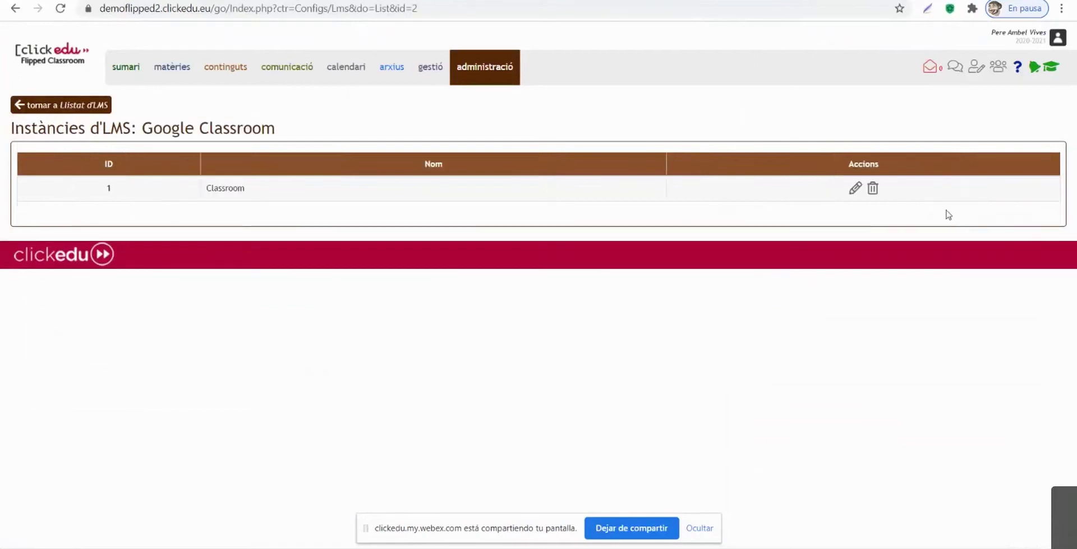
click(855, 190)
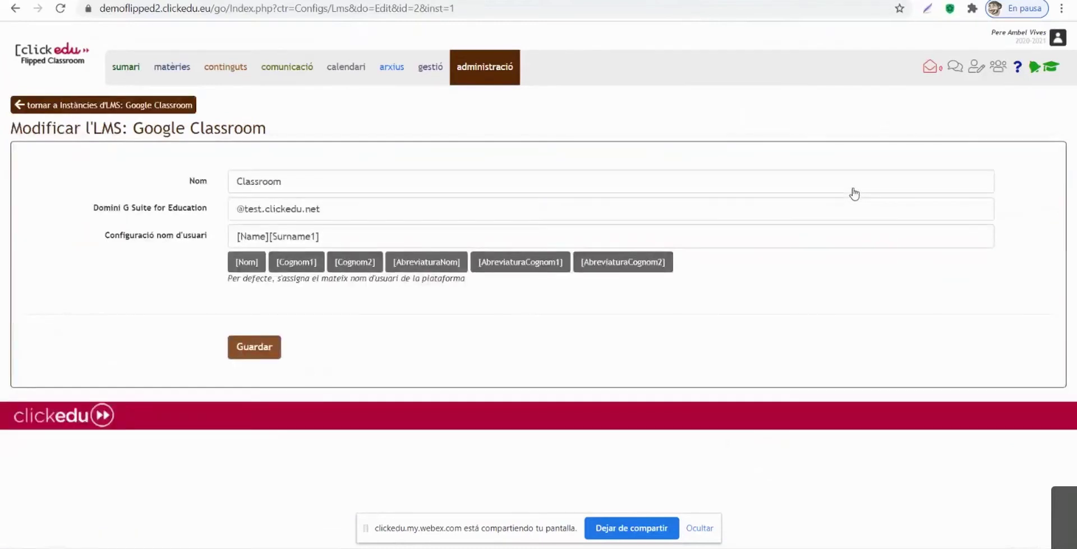
drag(320, 209, 228, 218)
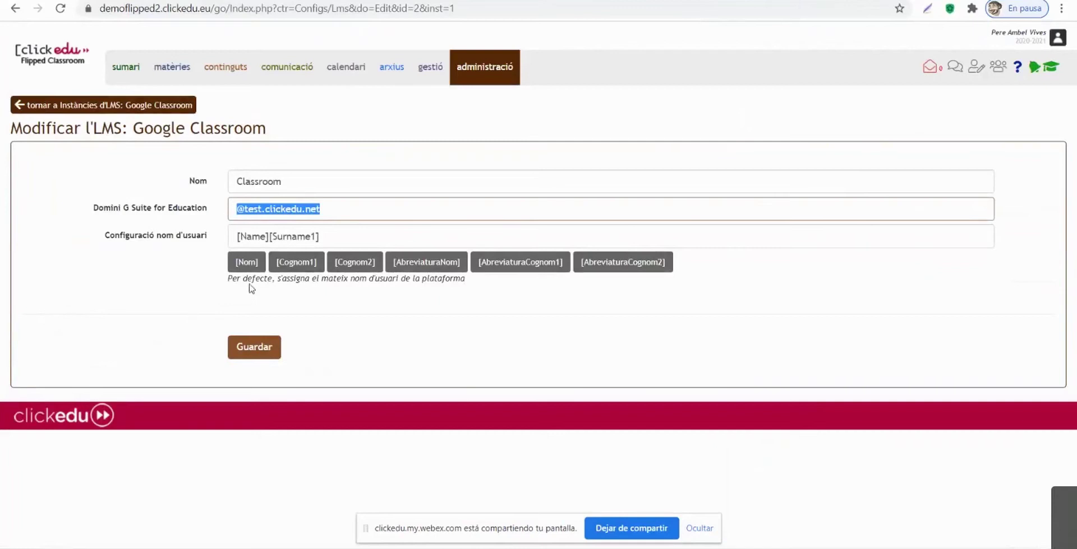
click(241, 204)
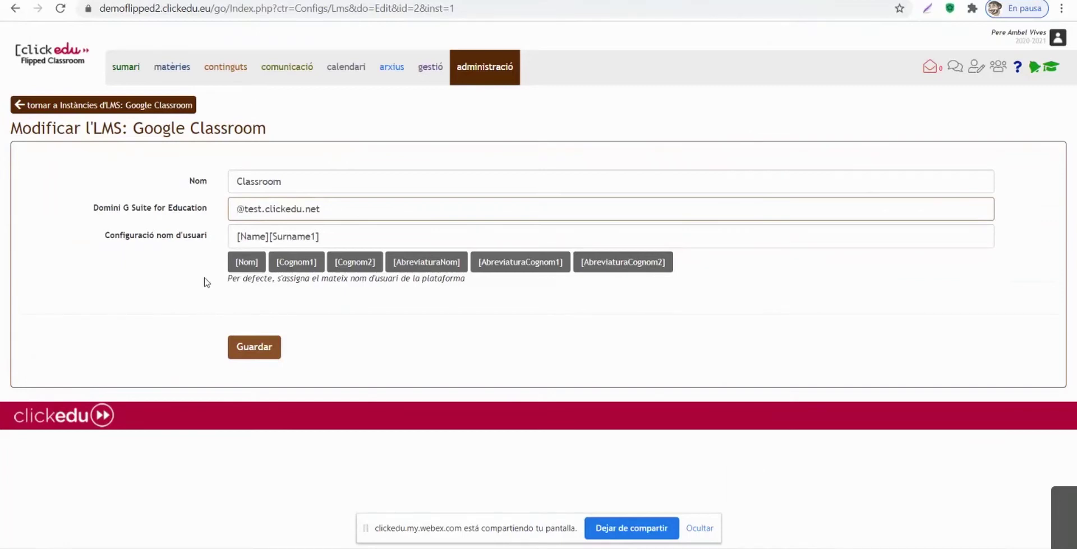
click(351, 236)
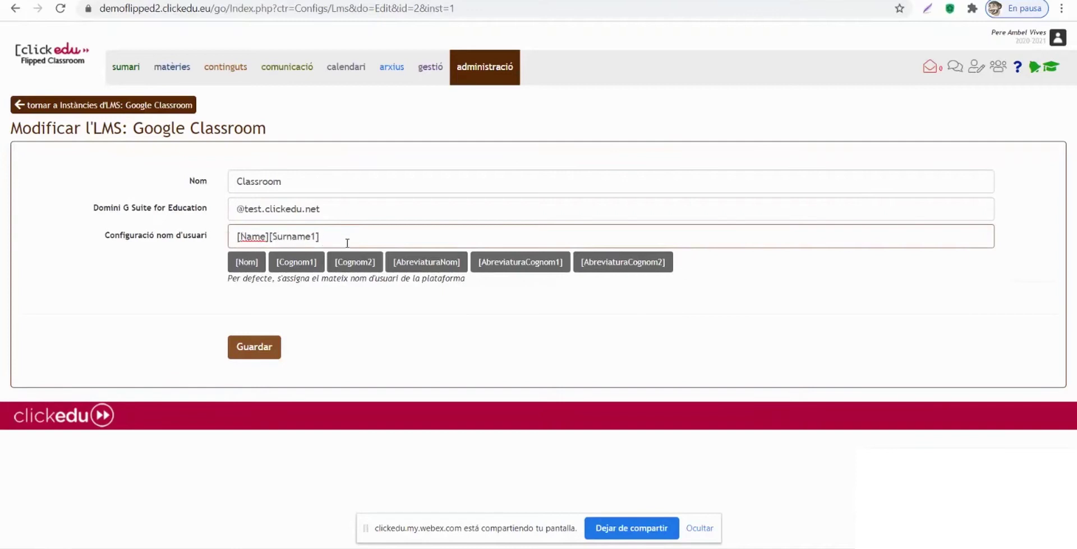
drag(227, 282, 463, 304)
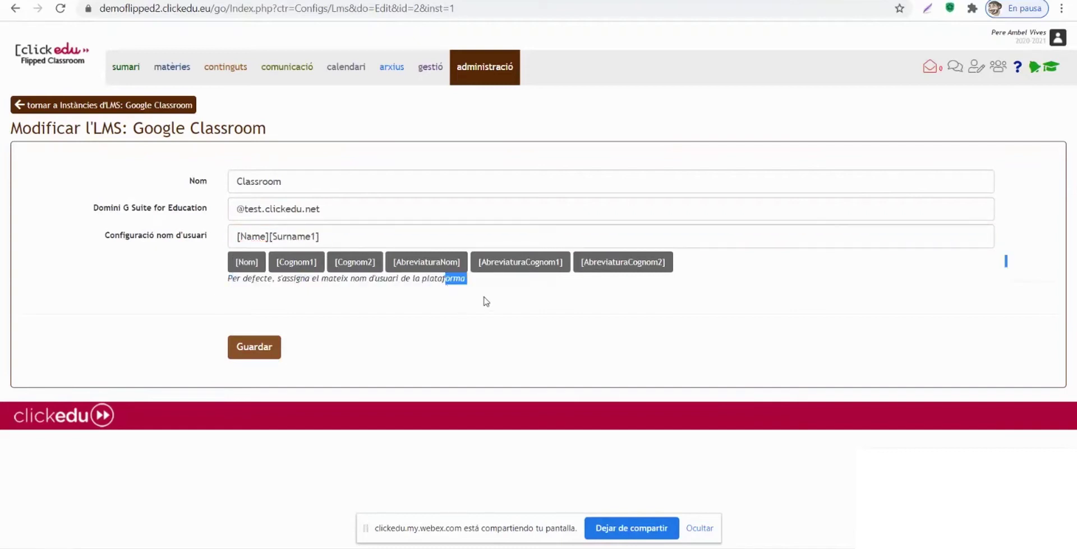
click(254, 348)
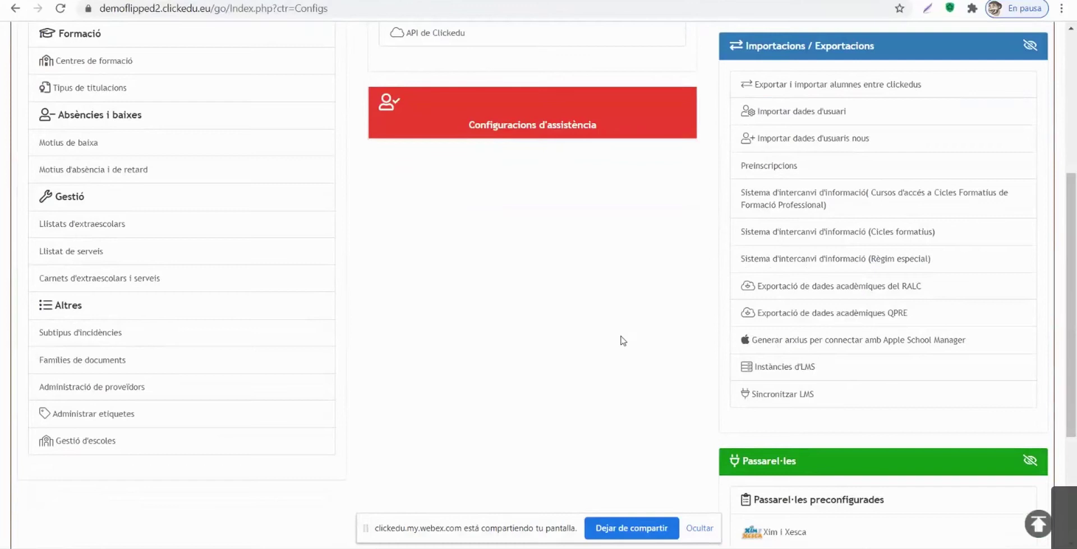
Step: Open Sincronitzar LMS and select Google Classroom as the platform to sync
click(778, 399)
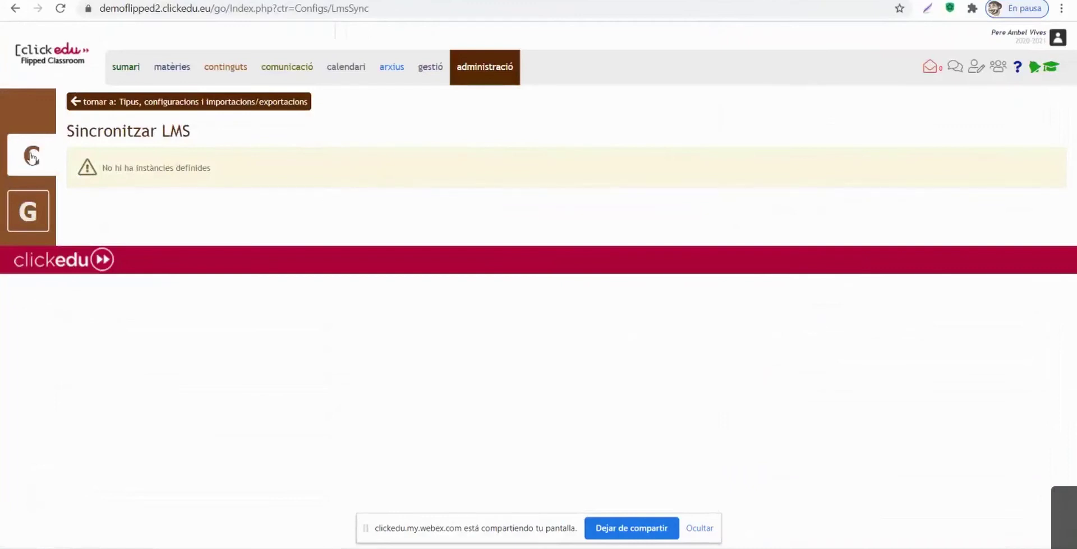
click(28, 216)
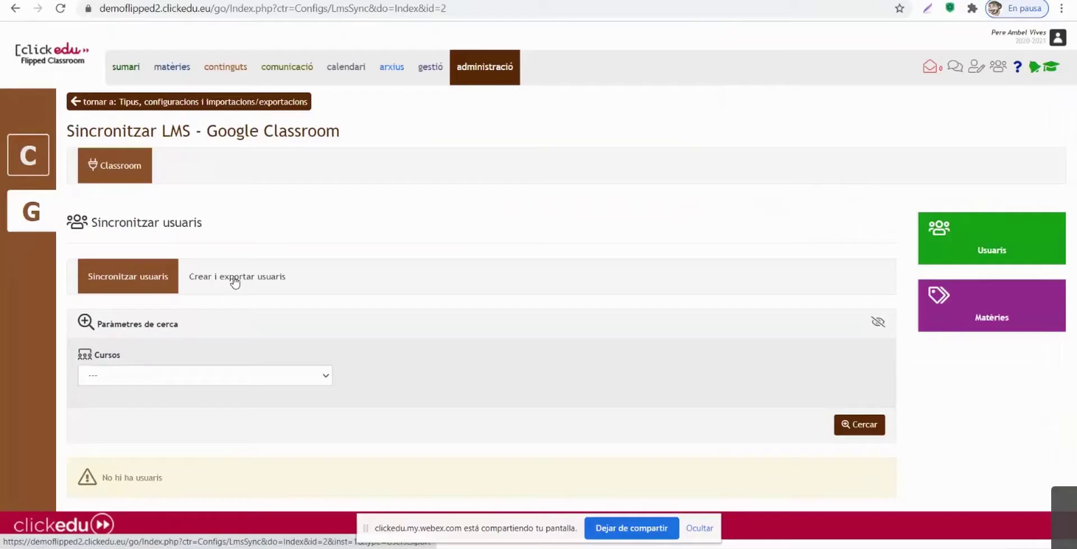
Step: Show the 'Crear i exportar usuaris' section of the Google Classroom sync page
click(235, 281)
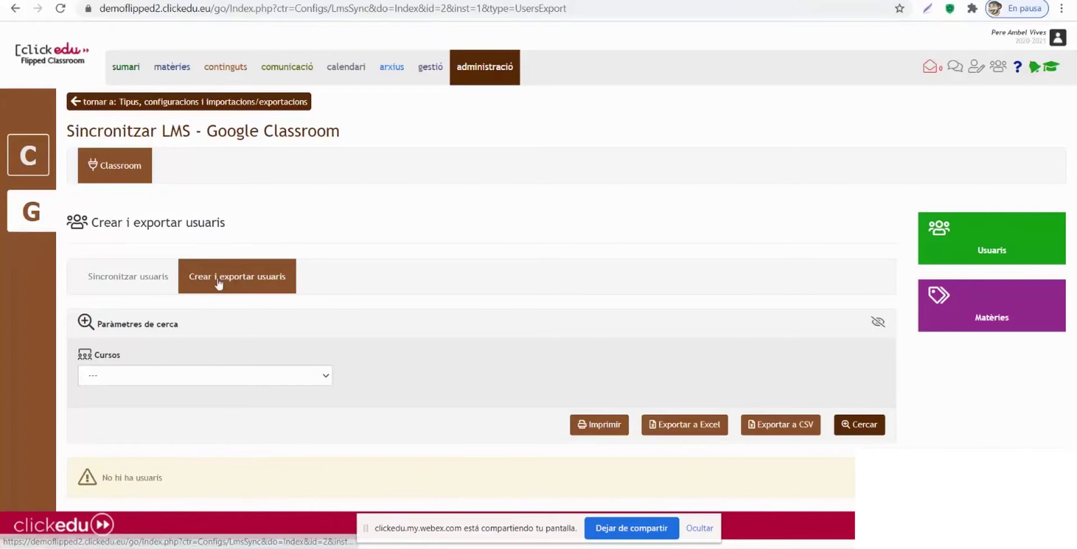
Step: Search for Primer d'ESO users in Cursos and review their proposed Classroom usernames
click(253, 280)
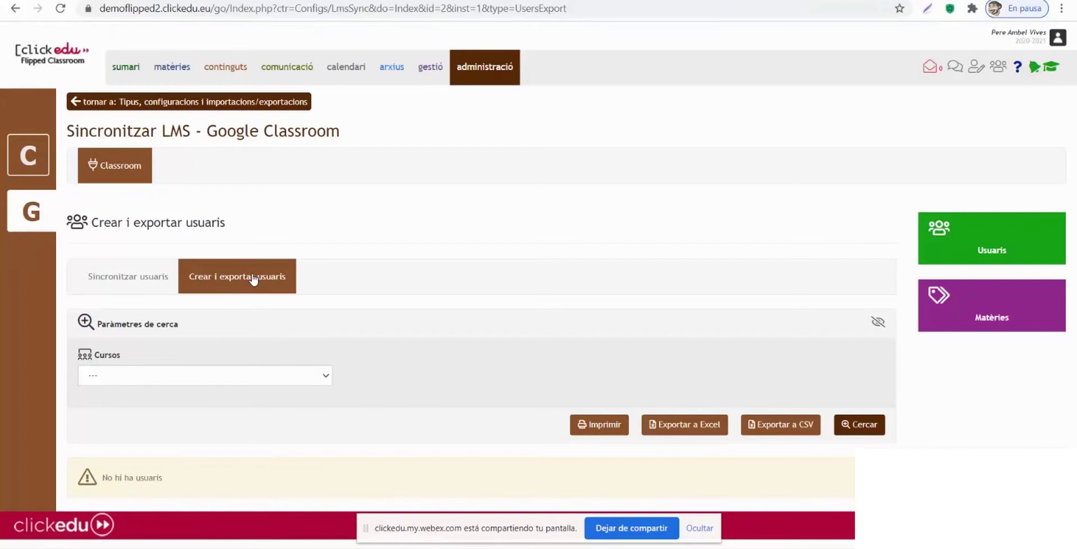
click(196, 379)
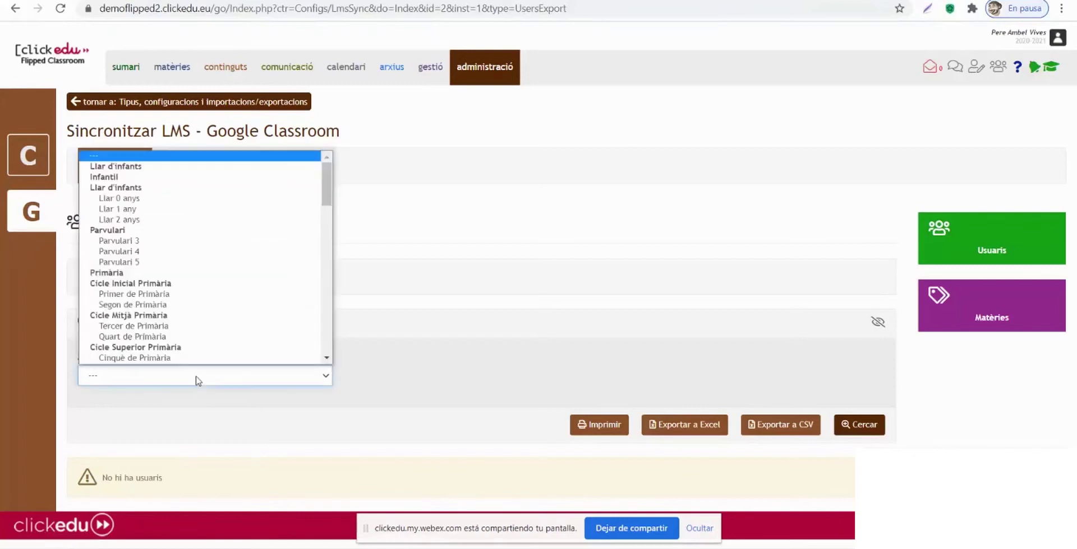
scroll(204, 305, down, 5)
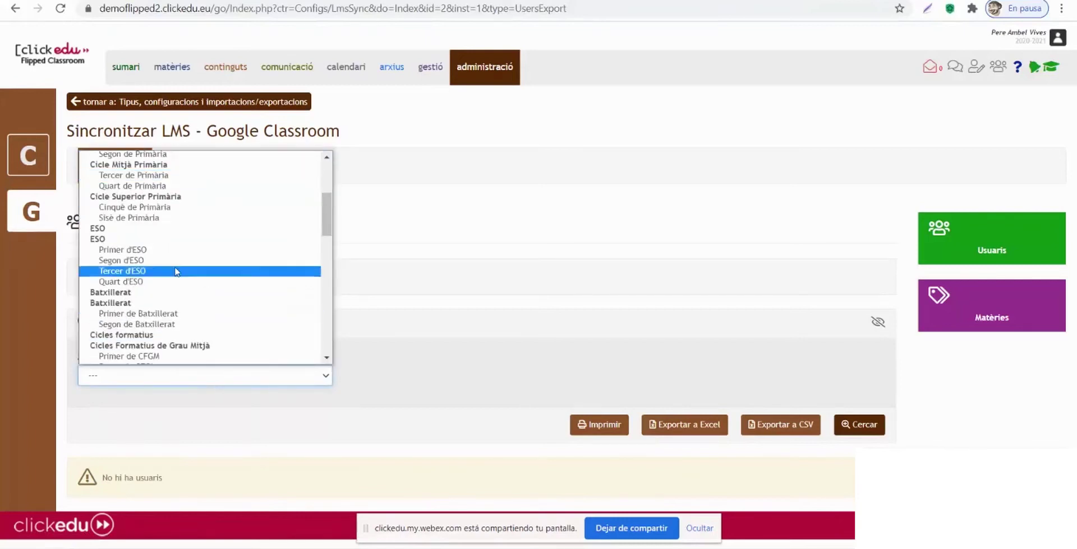
click(158, 251)
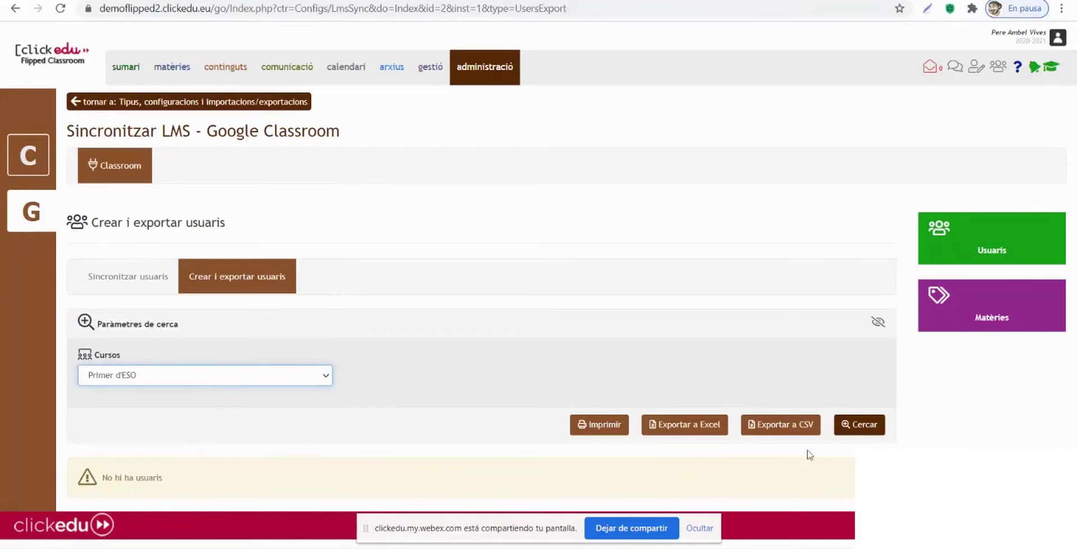
click(853, 427)
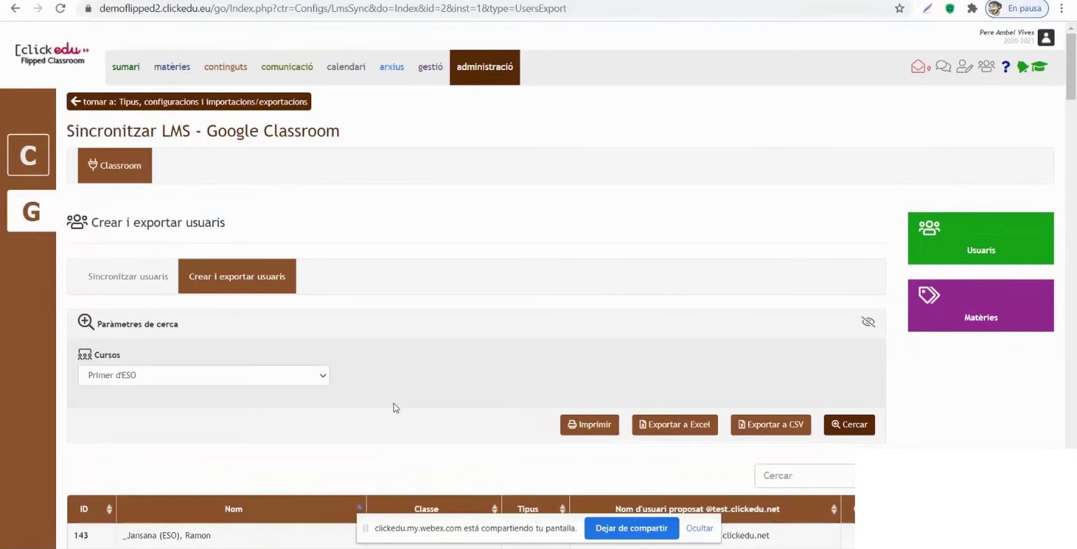
scroll(213, 431, down, 3)
scroll(213, 433, down, 8)
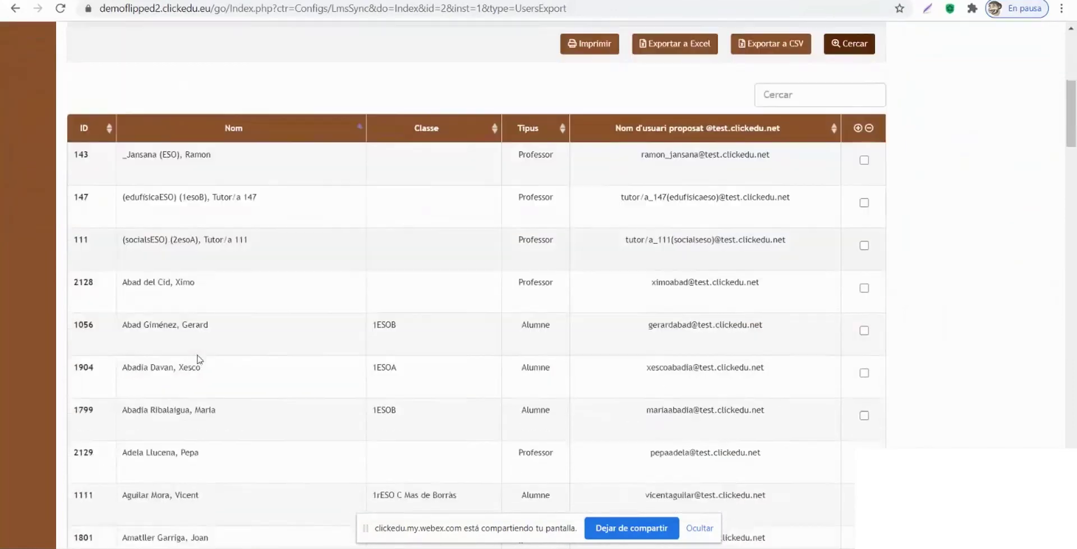
scroll(201, 357, down, 17)
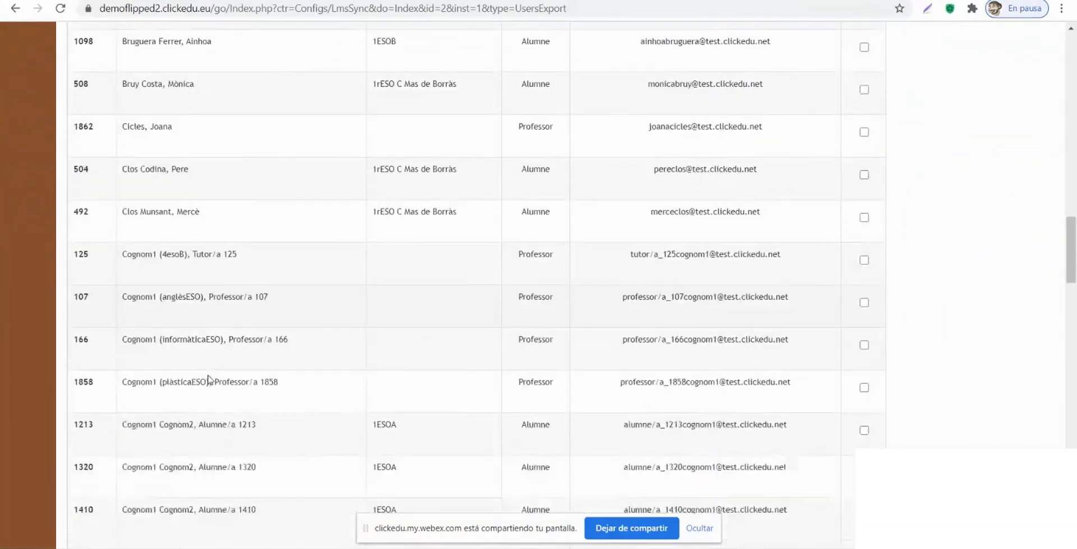
scroll(206, 413, down, 8)
scroll(212, 430, up, 13)
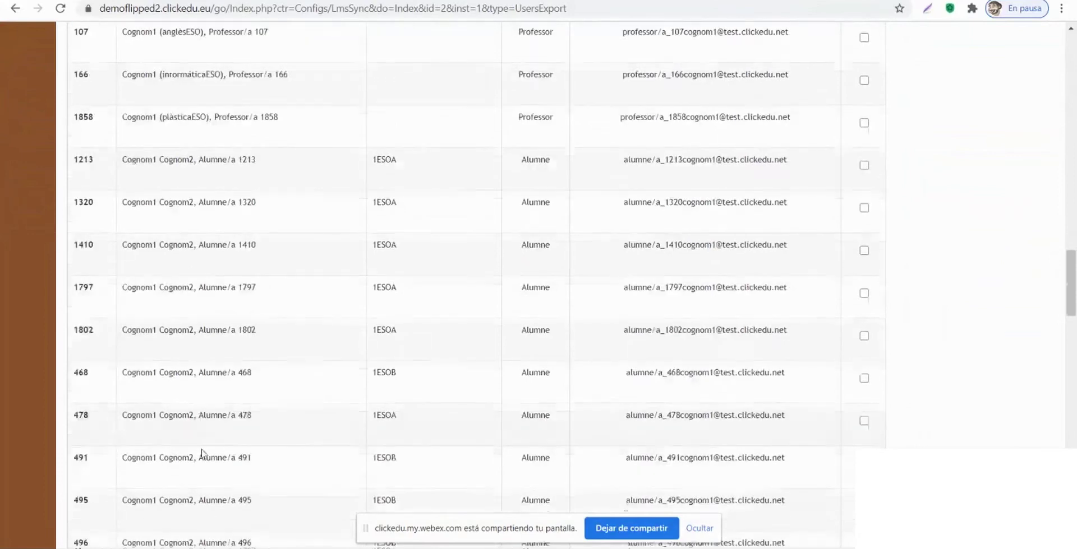
scroll(212, 429, up, 15)
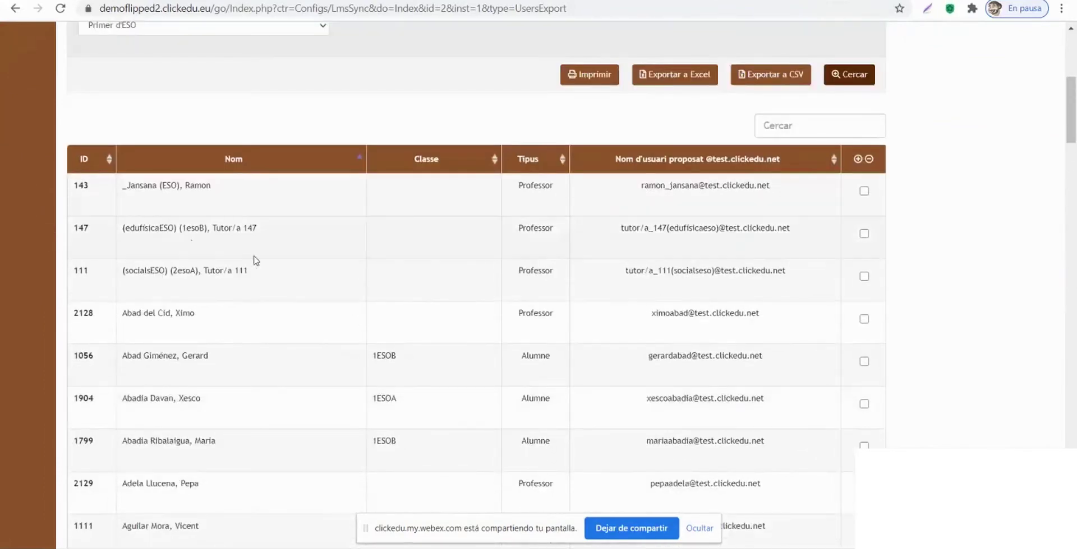
scroll(255, 259, up, 2)
scroll(629, 248, up, 1)
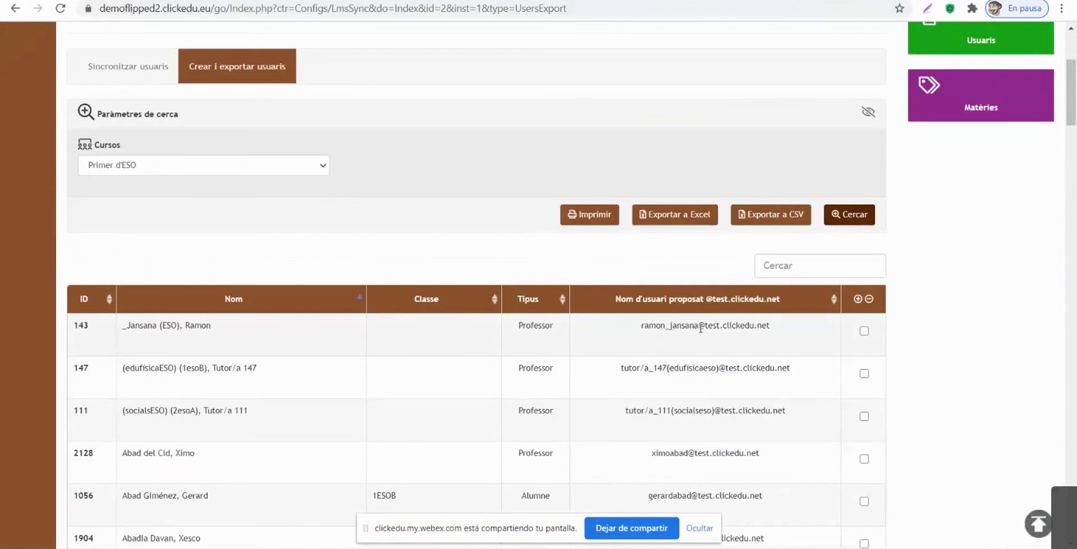
Step: Check user 143, then check all listed Primer d'ESO users for export
drag(698, 327, 773, 326)
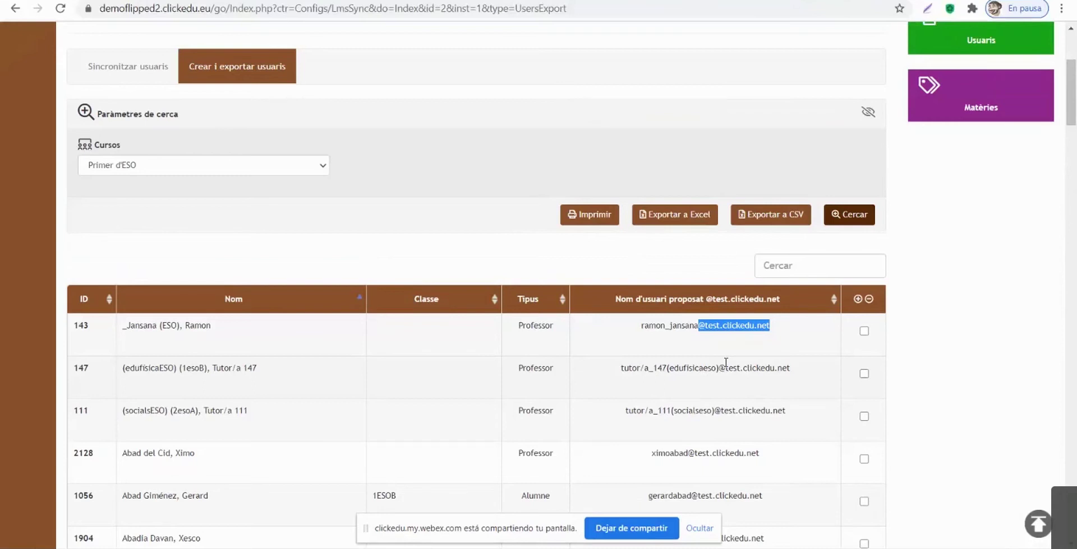
click(864, 331)
click(857, 299)
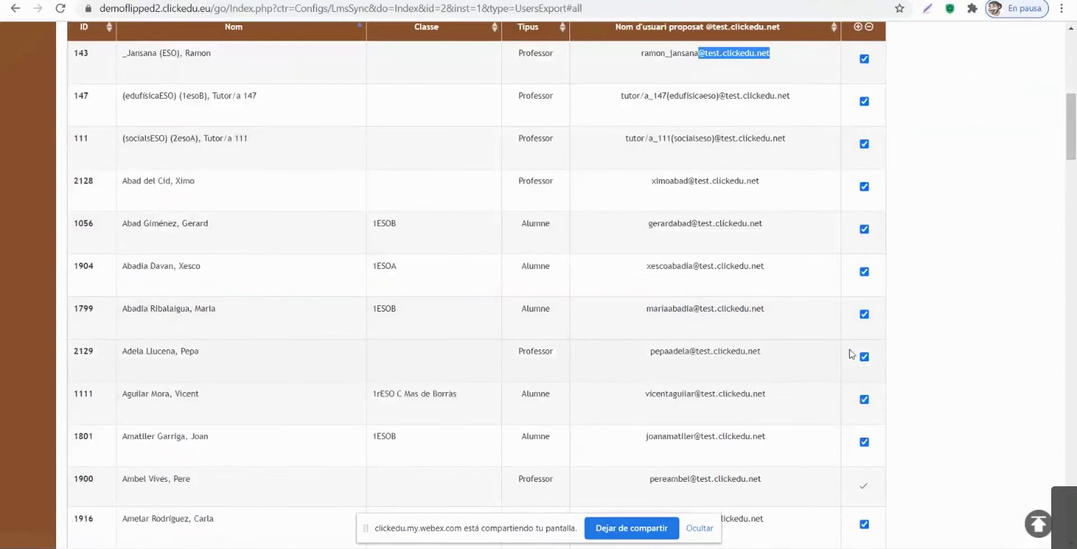
scroll(1004, 423, down, 20)
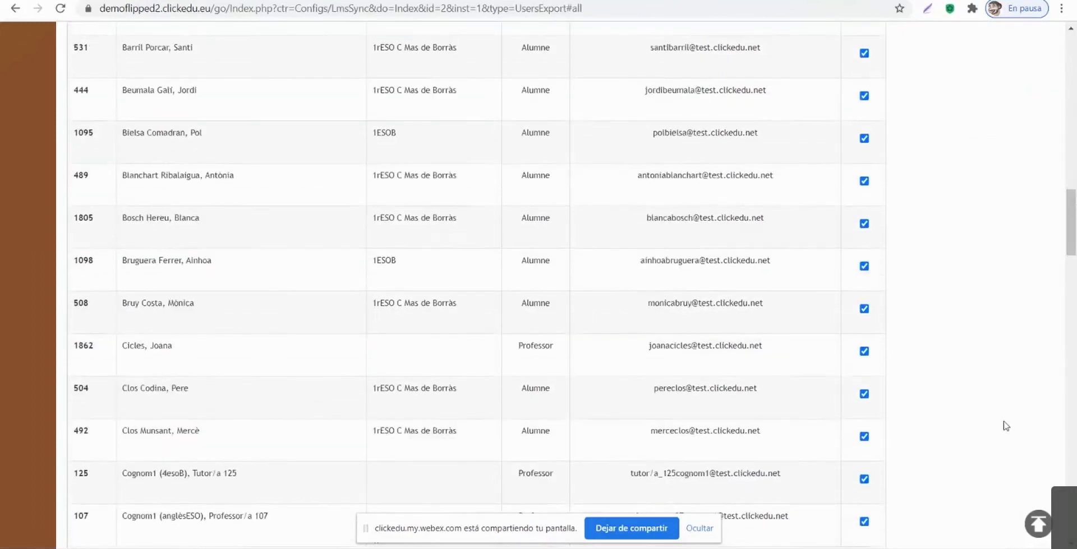
scroll(1002, 421, down, 15)
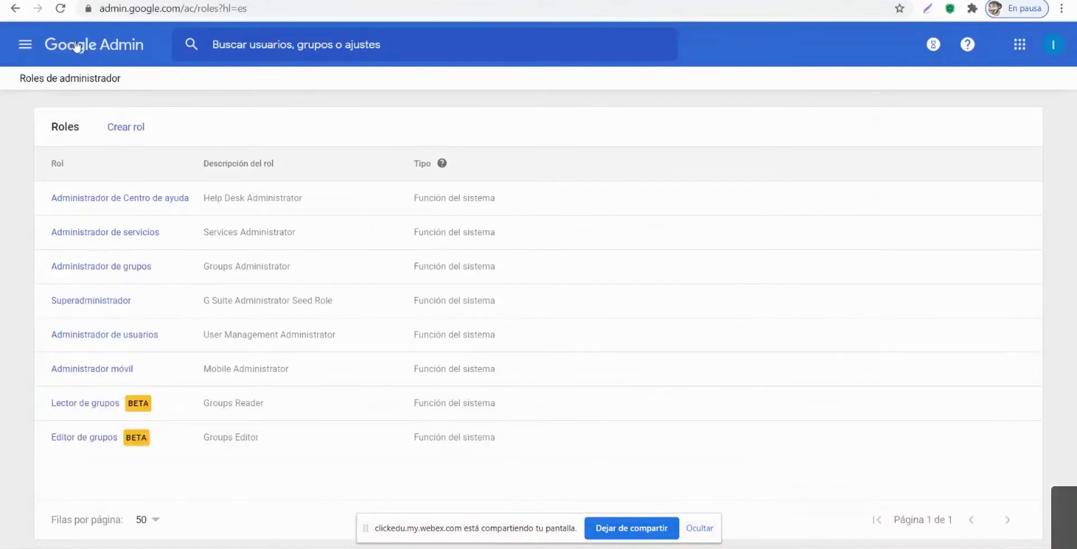
Step: Go from the Google Admin console home to the Usuarios list of domain users
click(74, 47)
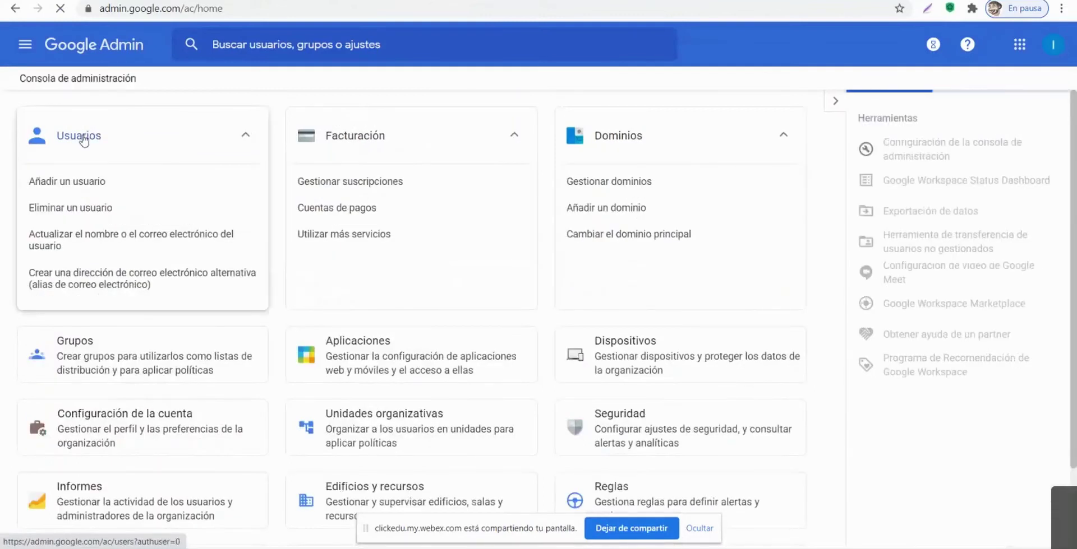
click(85, 140)
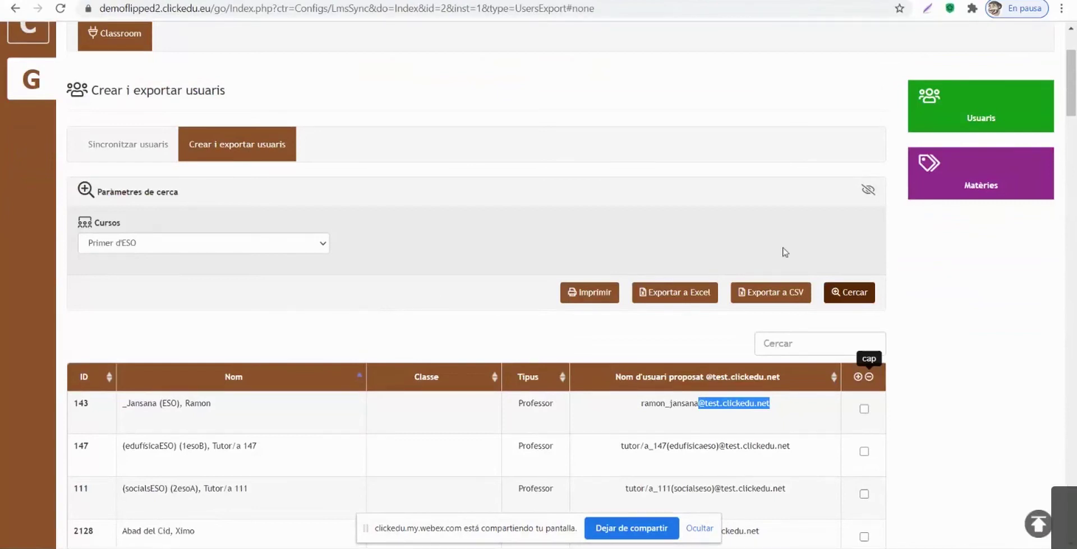
Step: Open the Matèries export and search for the Primer d'ESO subjects
click(970, 184)
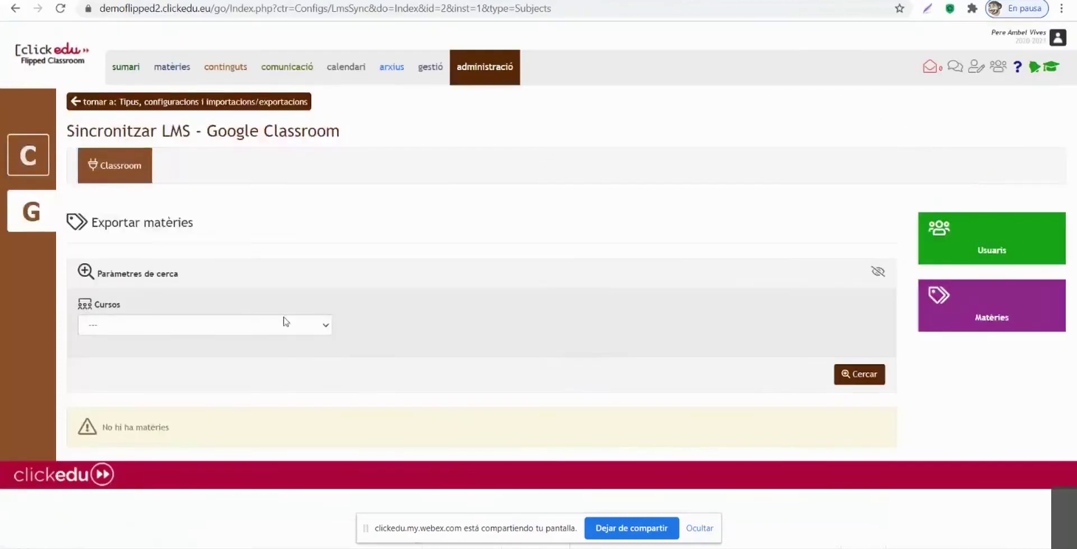
click(232, 331)
scroll(214, 387, down, 5)
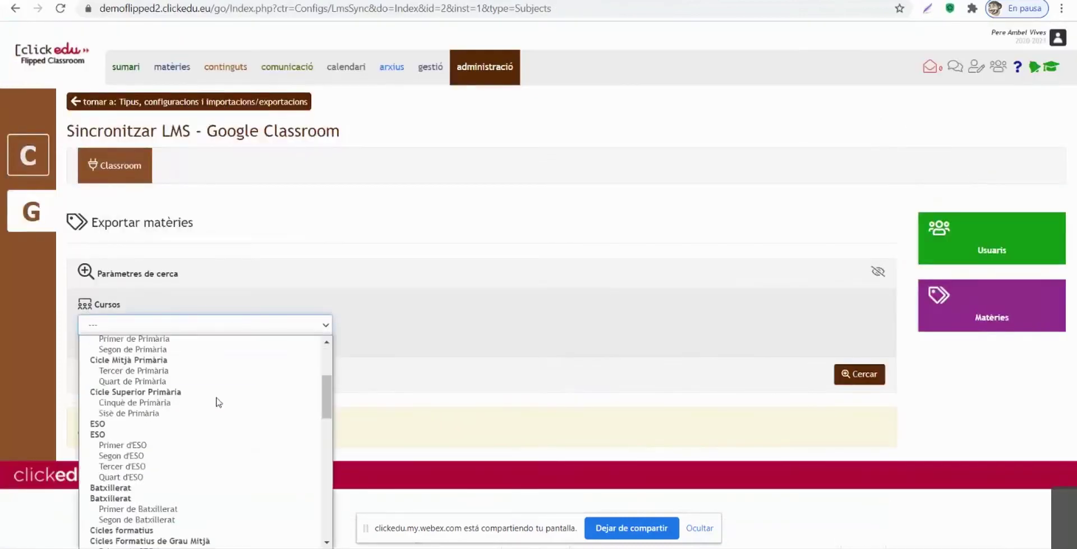
scroll(193, 396, up, 3)
click(134, 446)
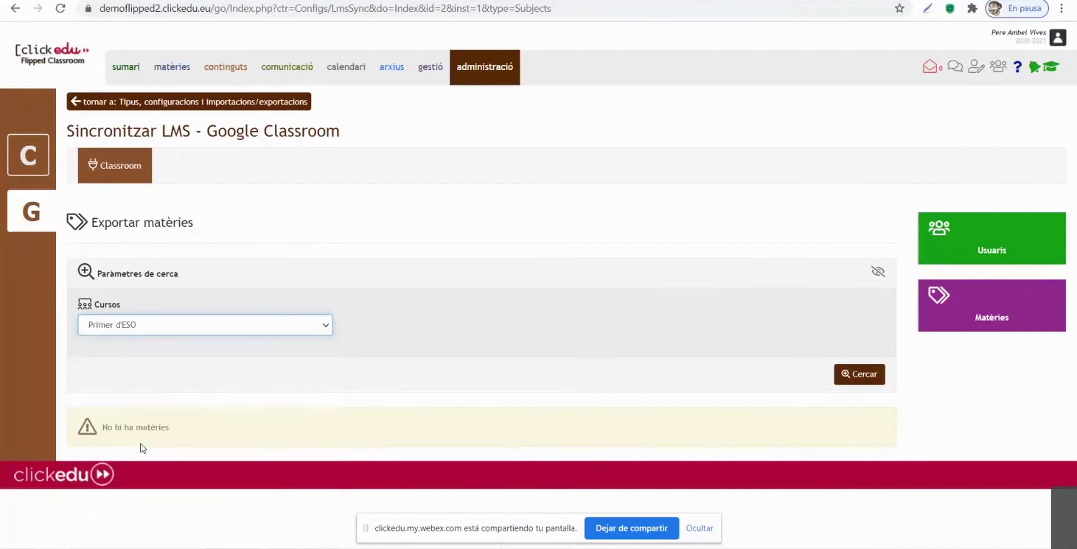
click(846, 376)
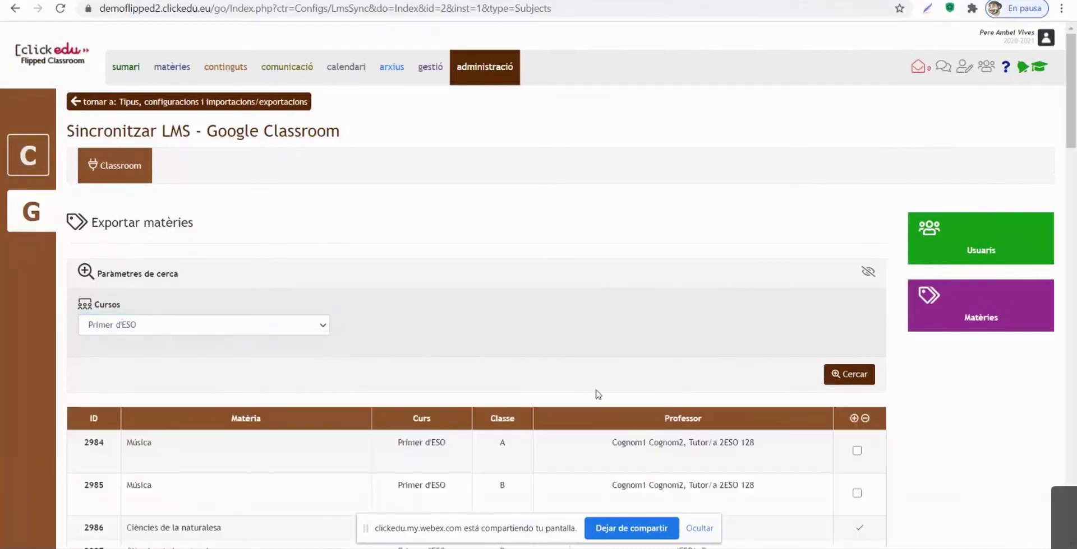
scroll(599, 388, down, 4)
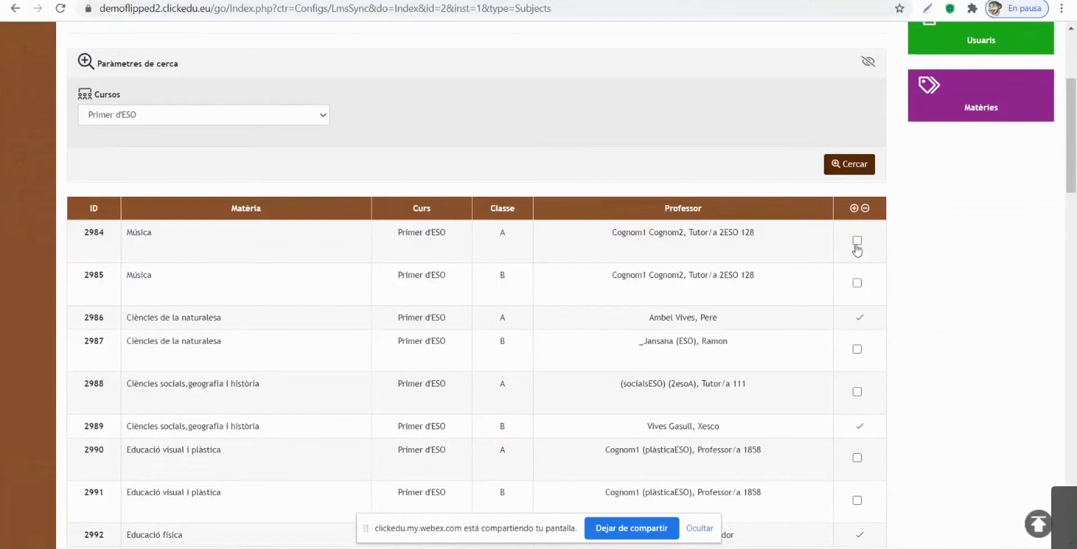
Step: Tick the sync checkboxes for Música classes A (2984) and B (2985)
click(858, 242)
click(857, 283)
scroll(987, 357, down, 1)
scroll(987, 357, down, 20)
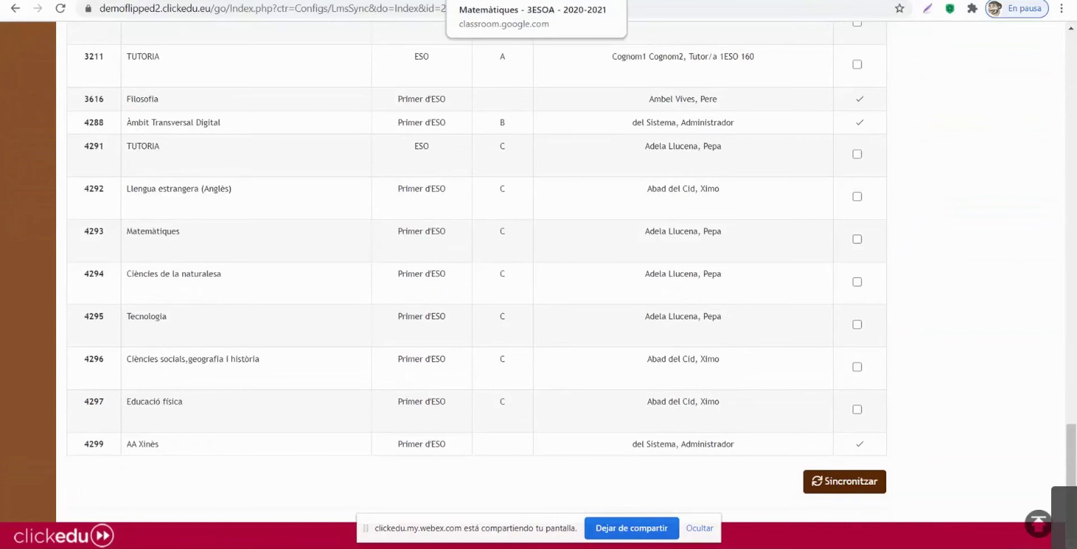
Step: Go from the Matemàtiques - 3ESOA class to the Classroom Classes home page
key(ctrl+Tab)
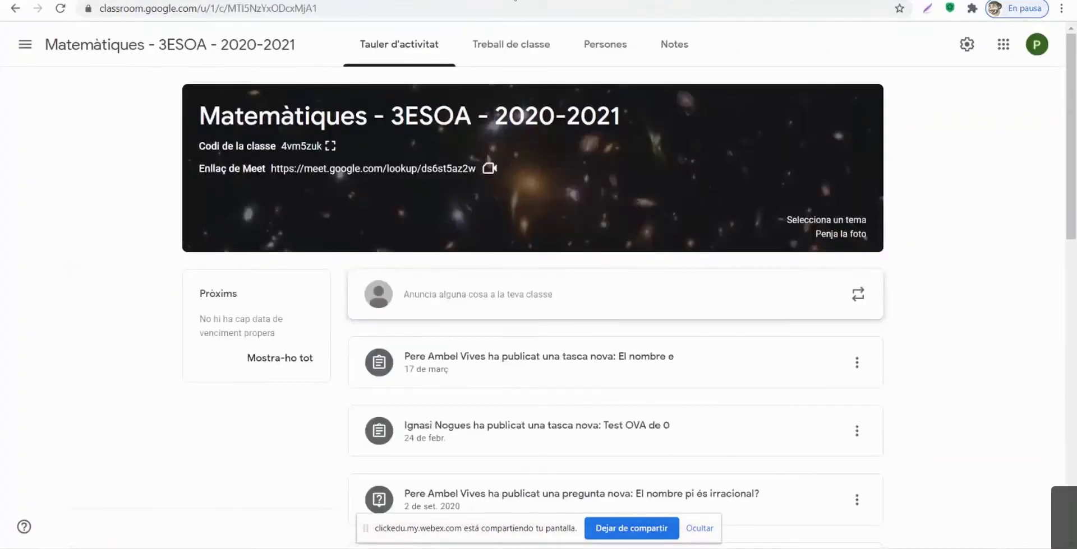
click(25, 44)
click(62, 51)
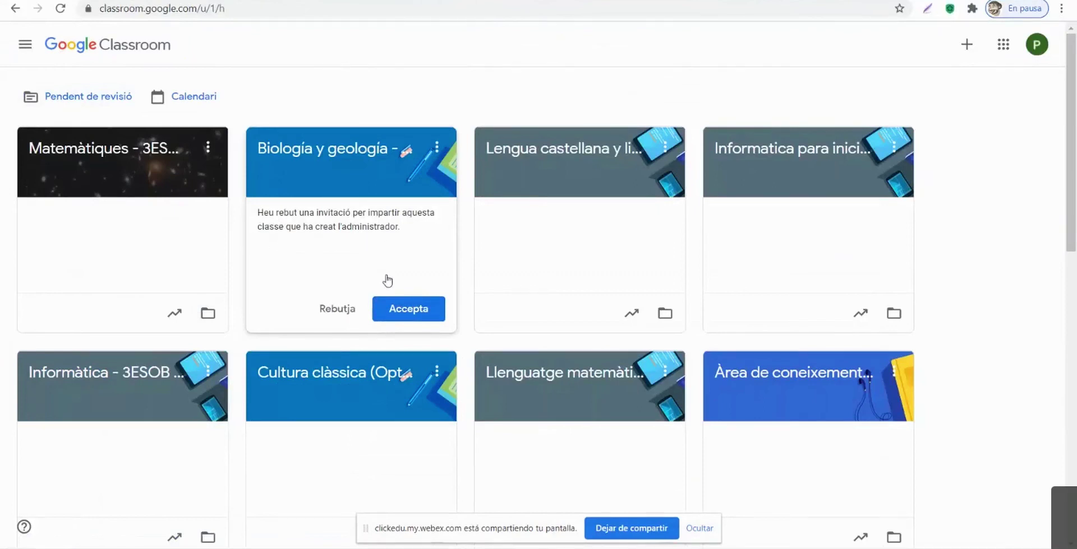
Step: Accept the invitation to teach the Biología y geología class
click(413, 314)
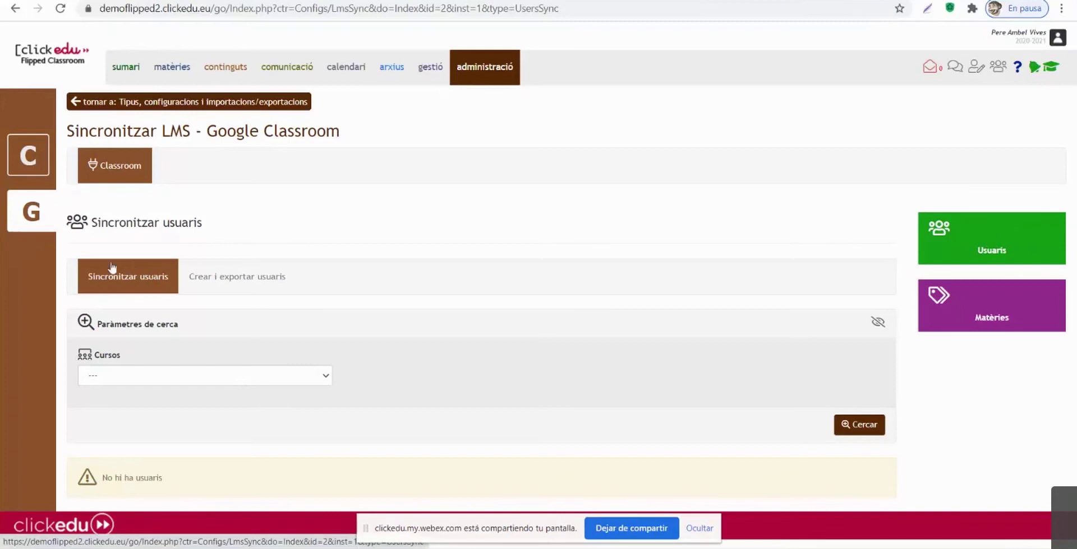
Step: Search for the Primer d'ESO users to sync
click(164, 381)
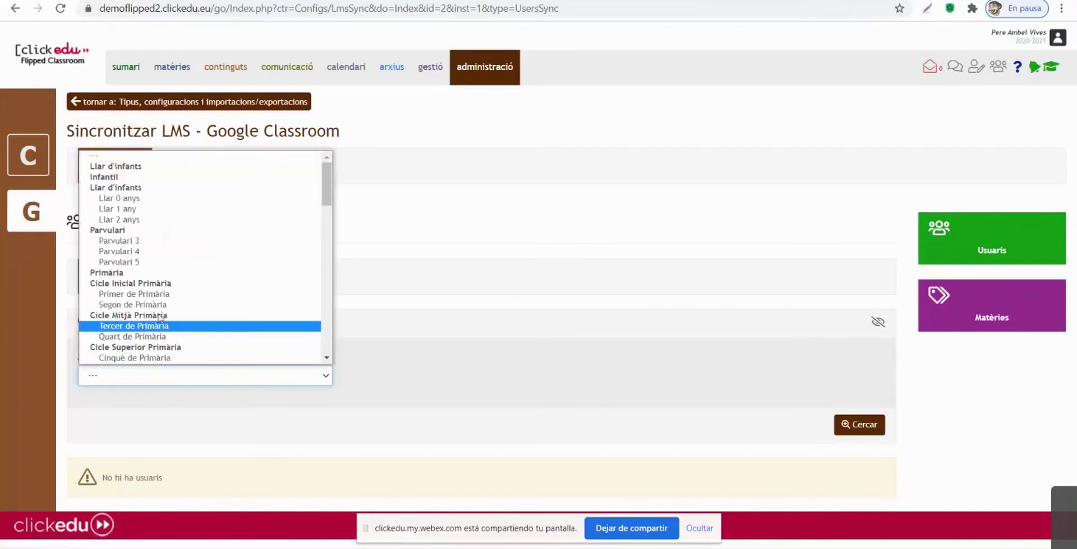
scroll(168, 303, down, 3)
click(151, 262)
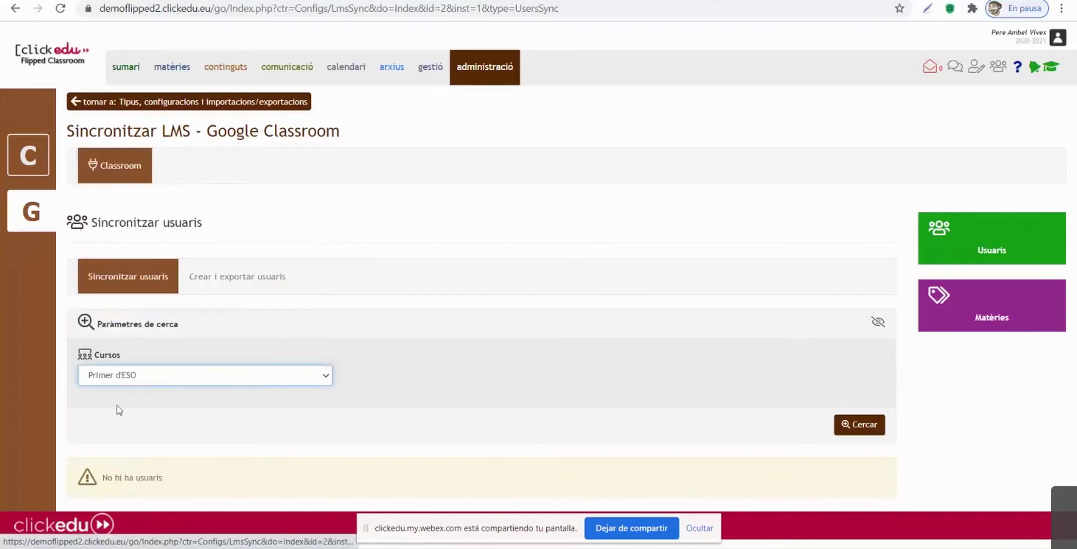
click(854, 428)
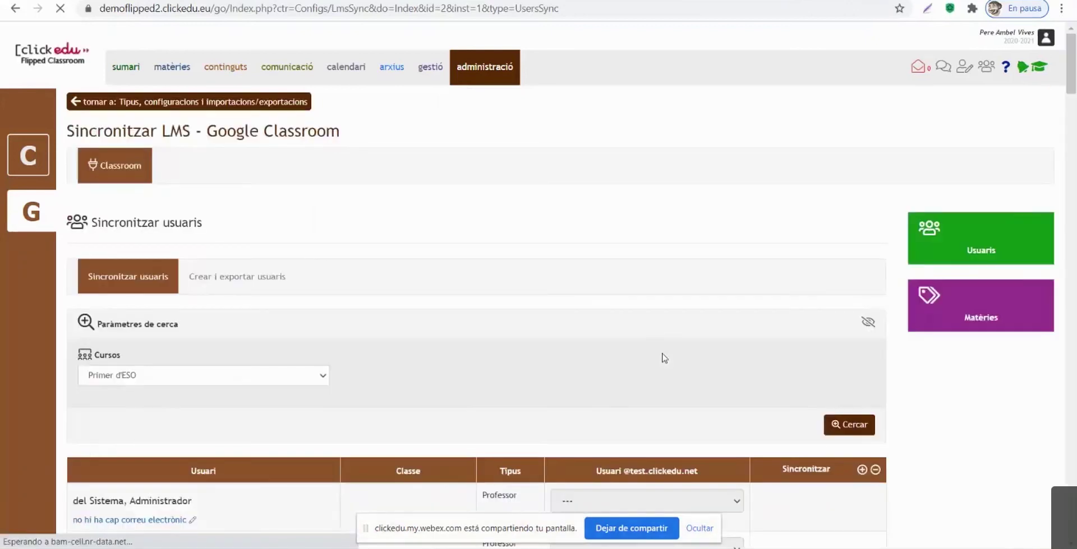
scroll(666, 359, down, 4)
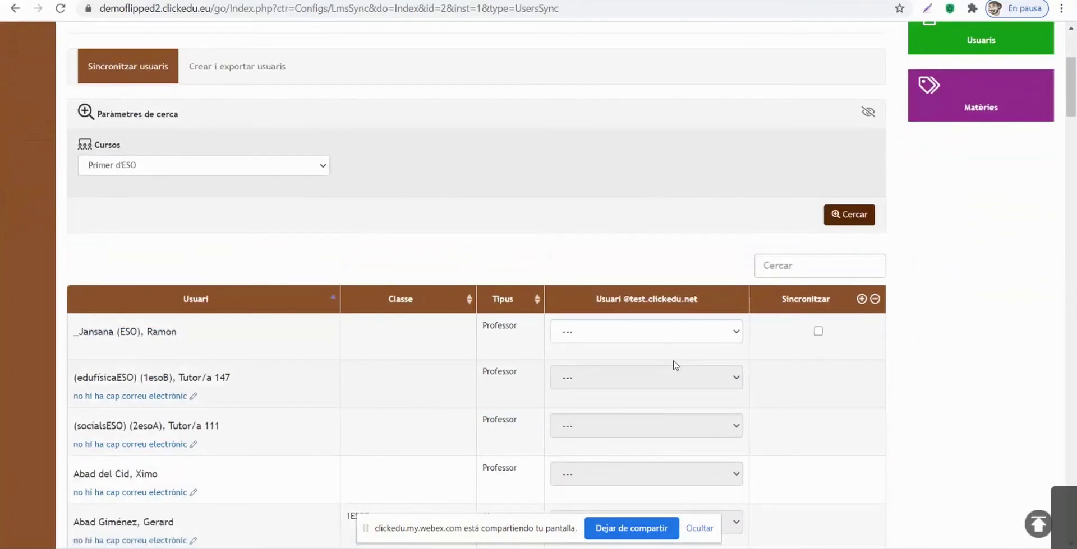
scroll(273, 349, down, 2)
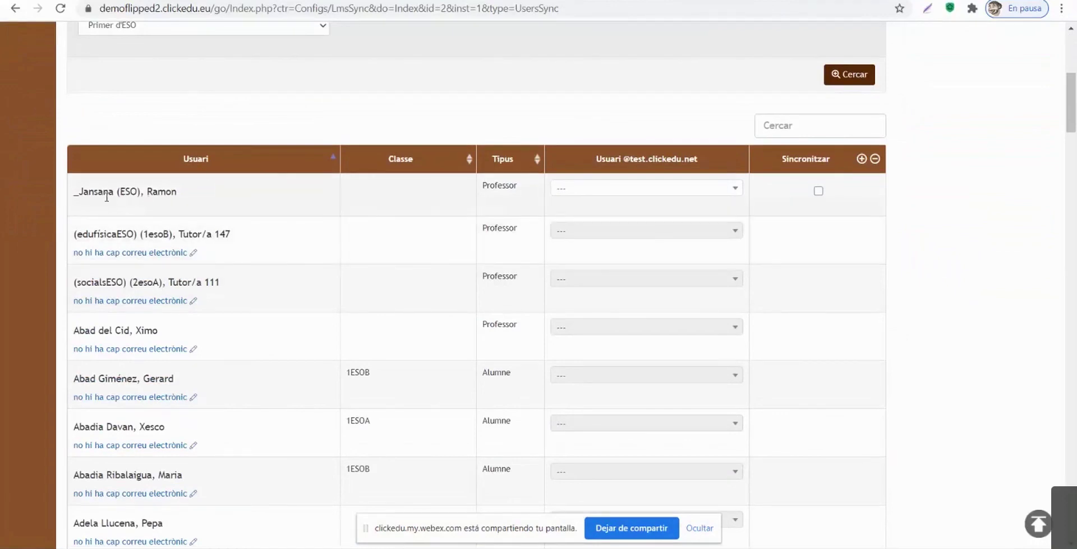
Step: Compare the first teacher's available Google accounts against the Google Admin account list
drag(79, 192, 187, 198)
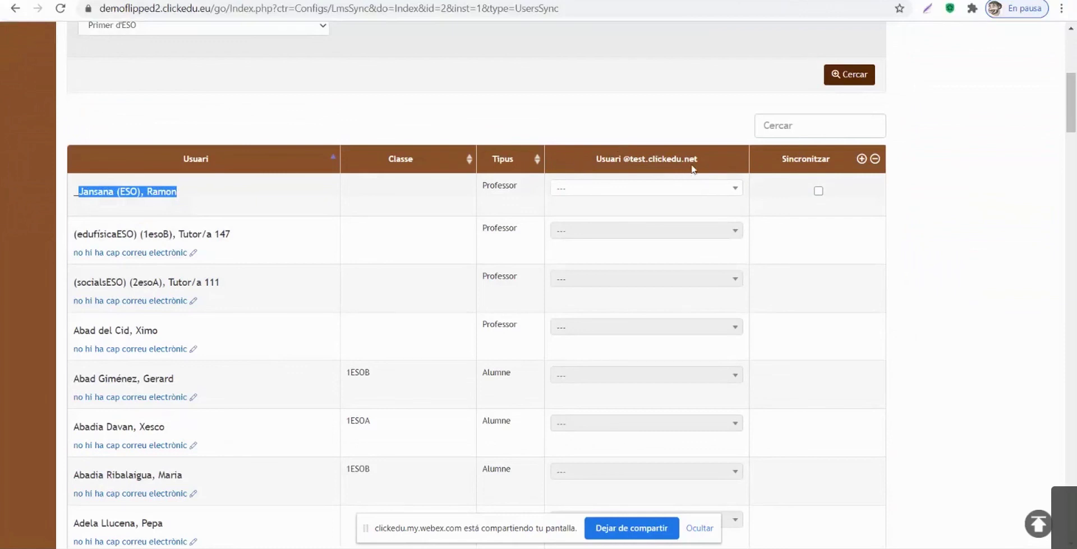
click(663, 189)
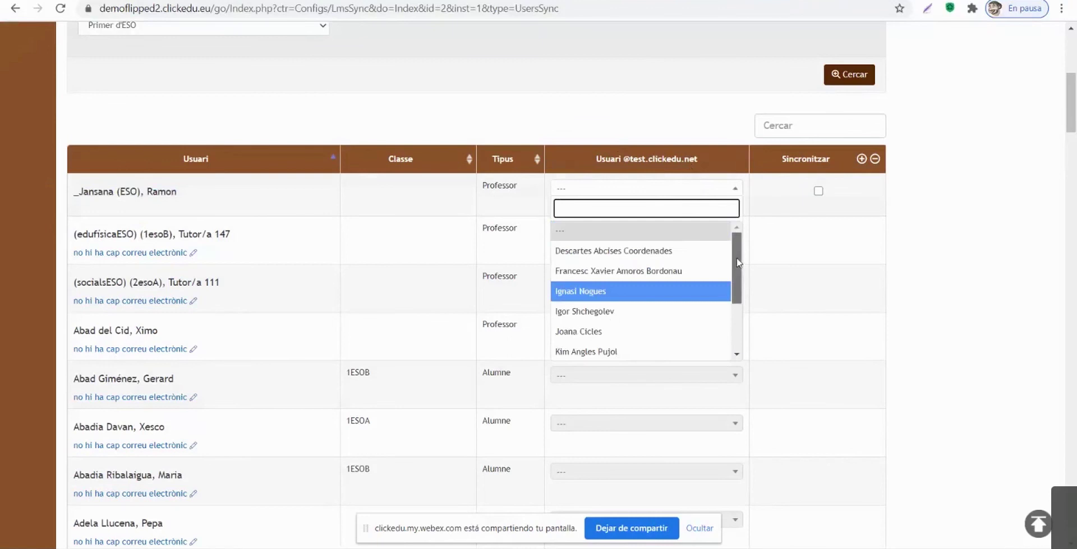
scroll(620, 264, down, 3)
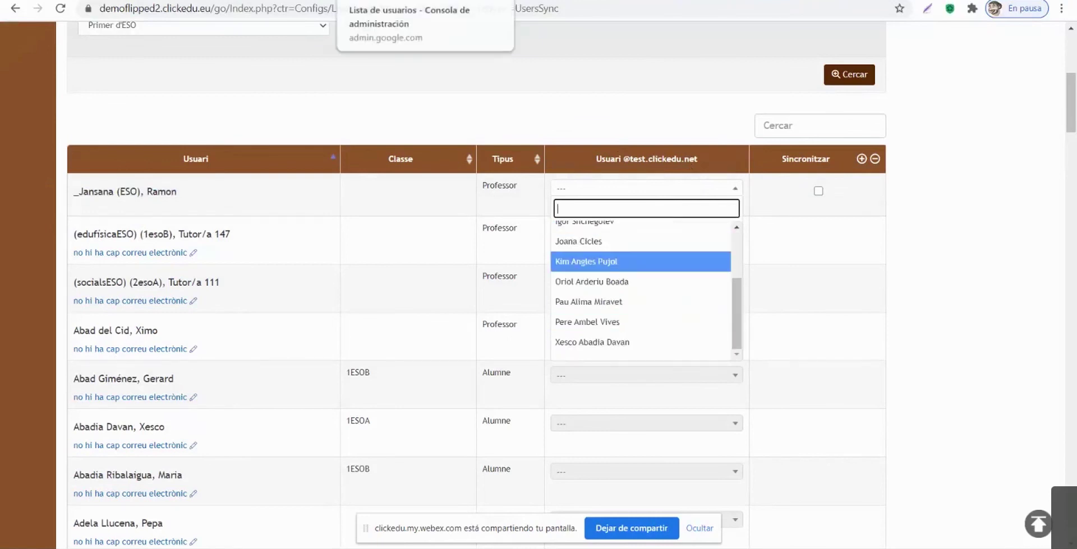
click(476, 1)
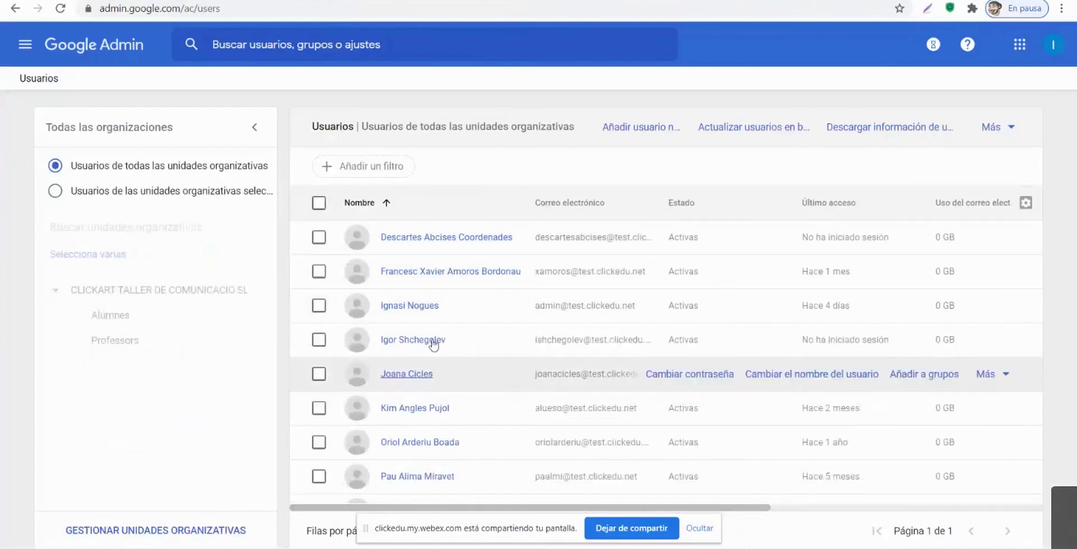
click(119, 1)
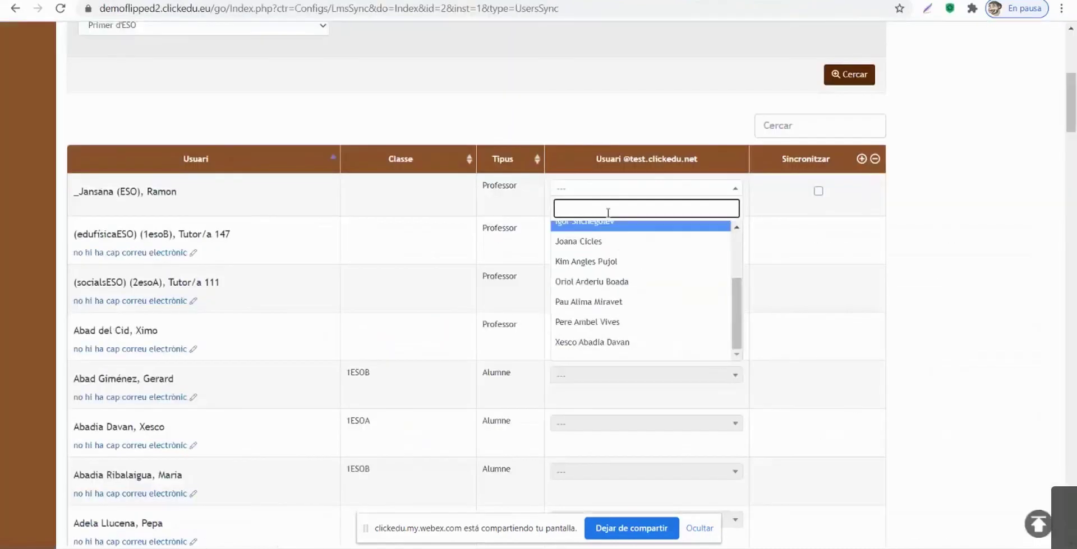
click(975, 242)
Step: Mark the first teacher to sync and pair them with the first Google account
click(818, 191)
click(660, 193)
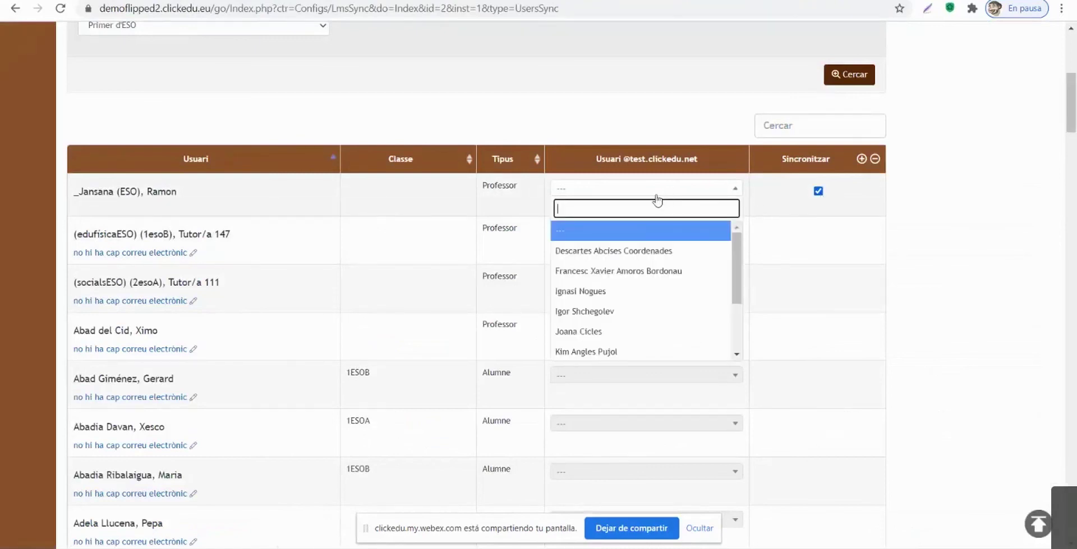
click(620, 246)
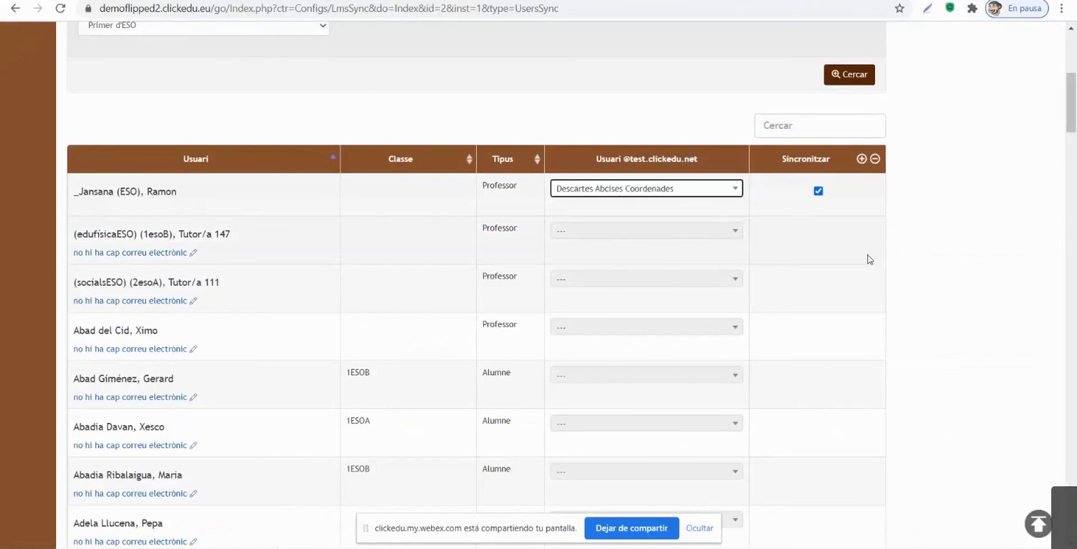
scroll(919, 392, down, 7)
scroll(971, 518, down, 20)
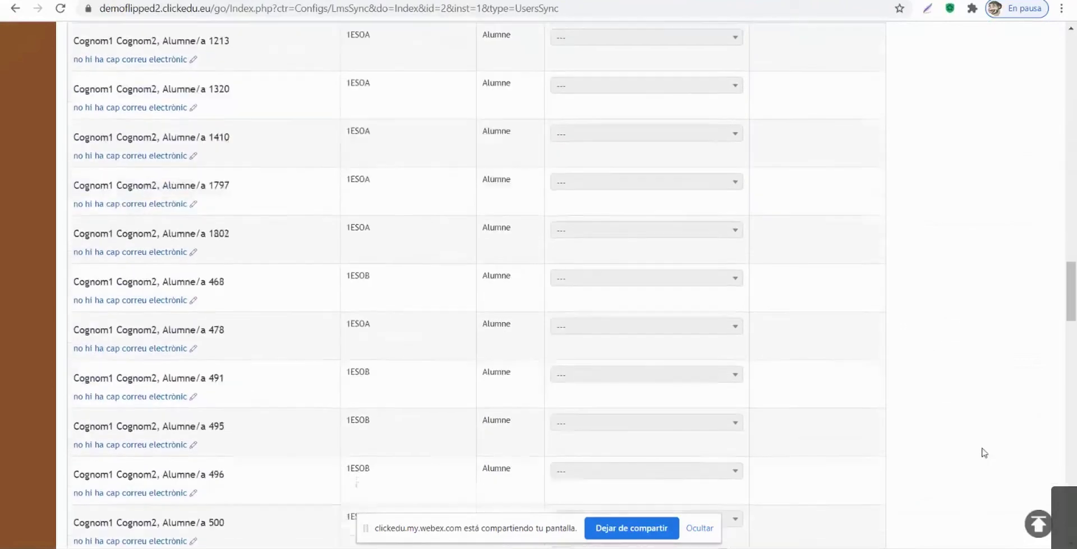
scroll(978, 456, down, 6)
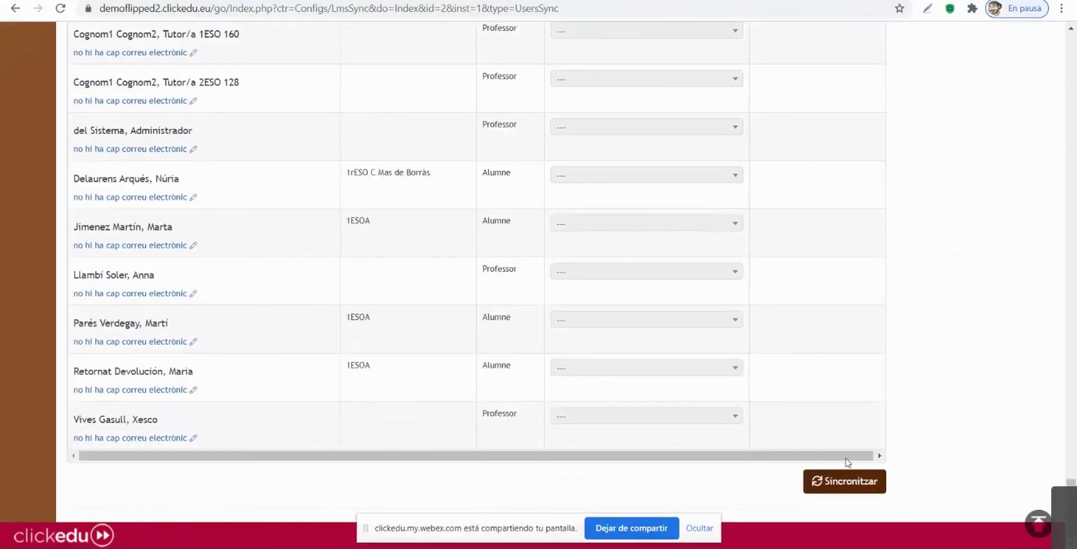
scroll(830, 290, up, 20)
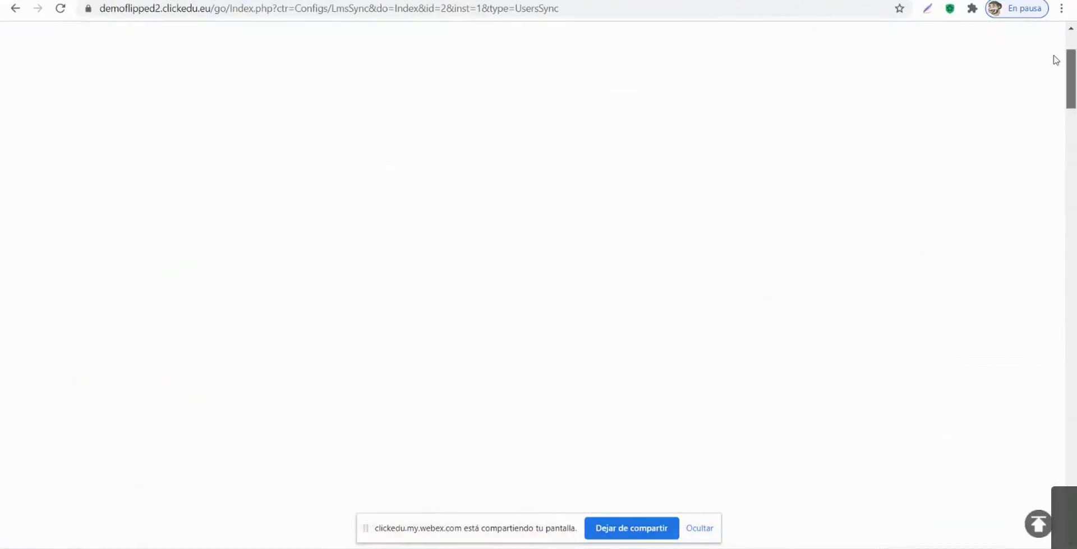
scroll(785, 309, down, 3)
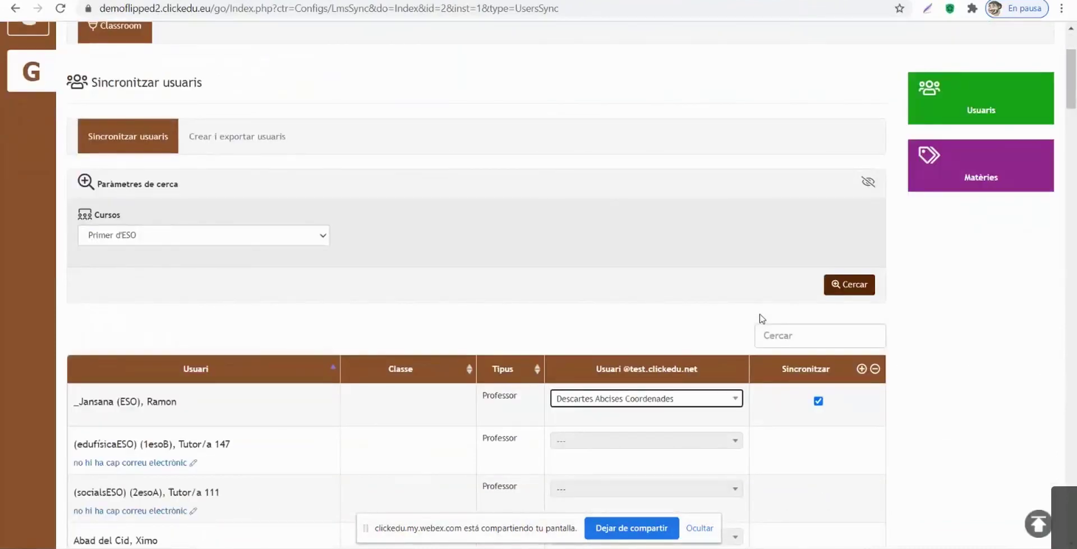
scroll(493, 298, down, 5)
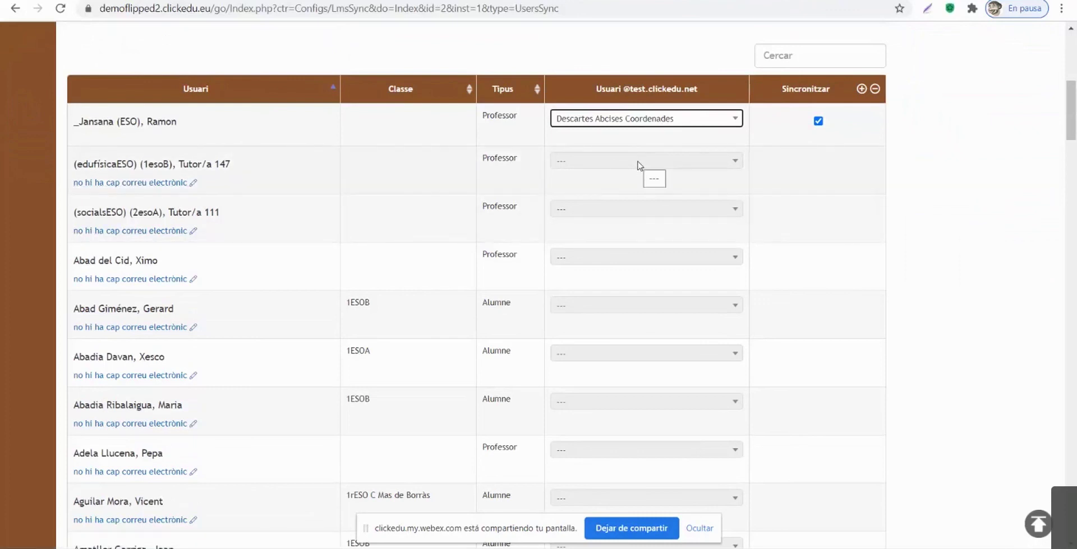
Step: Enter an e-mail address in the second teacher's profile and save it
click(135, 184)
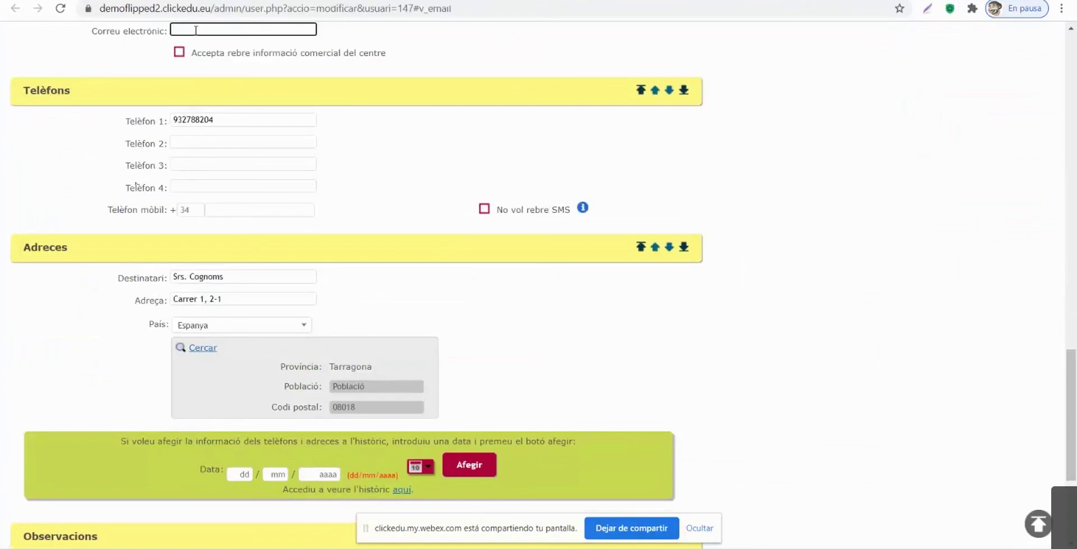
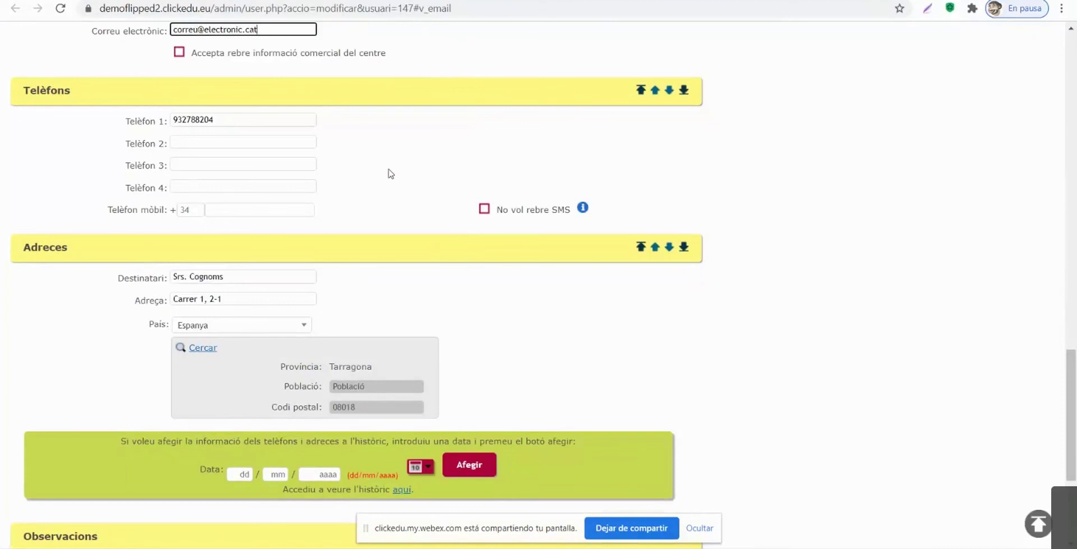
scroll(389, 173, down, 5)
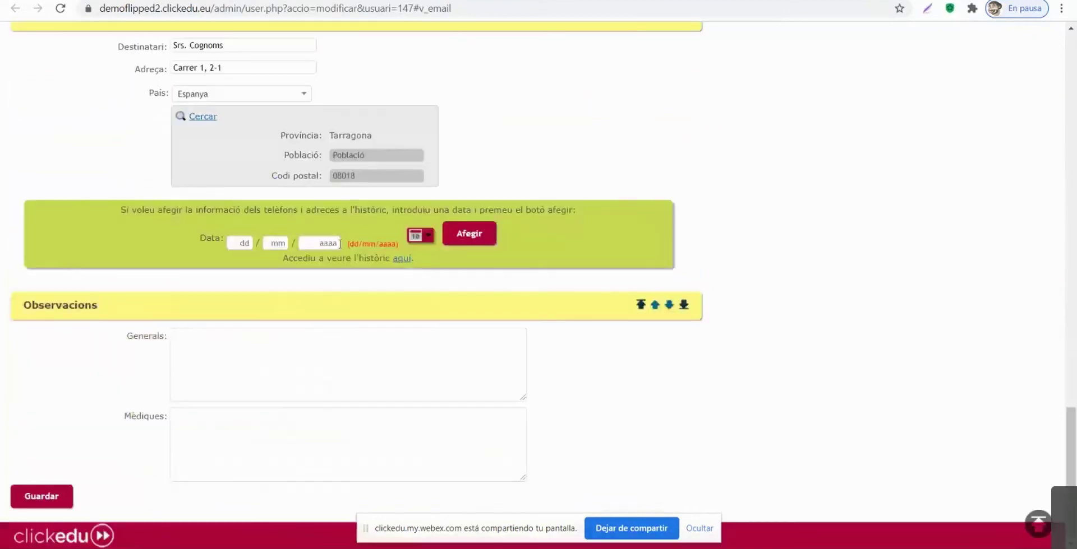
click(40, 499)
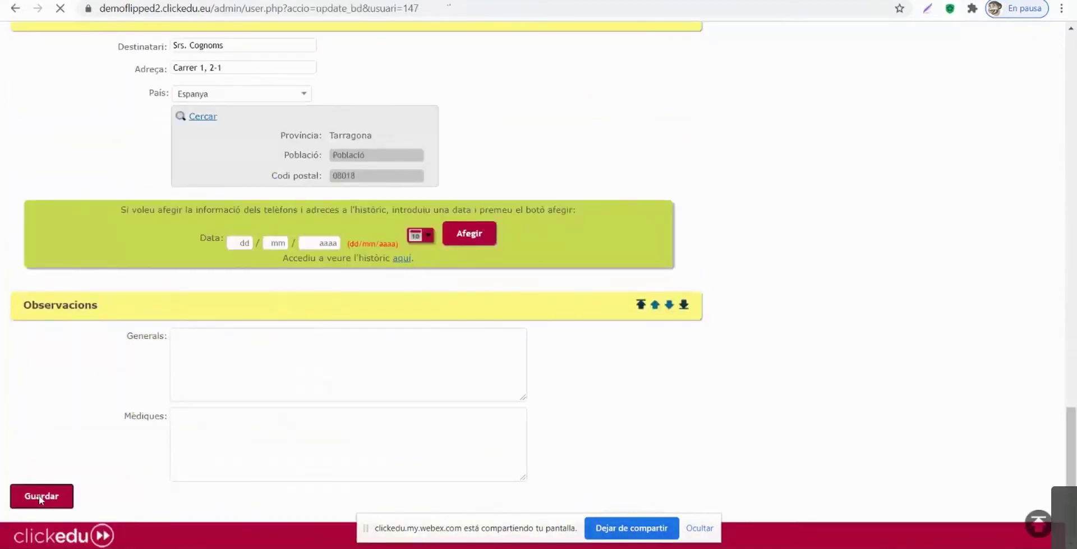
click(654, 89)
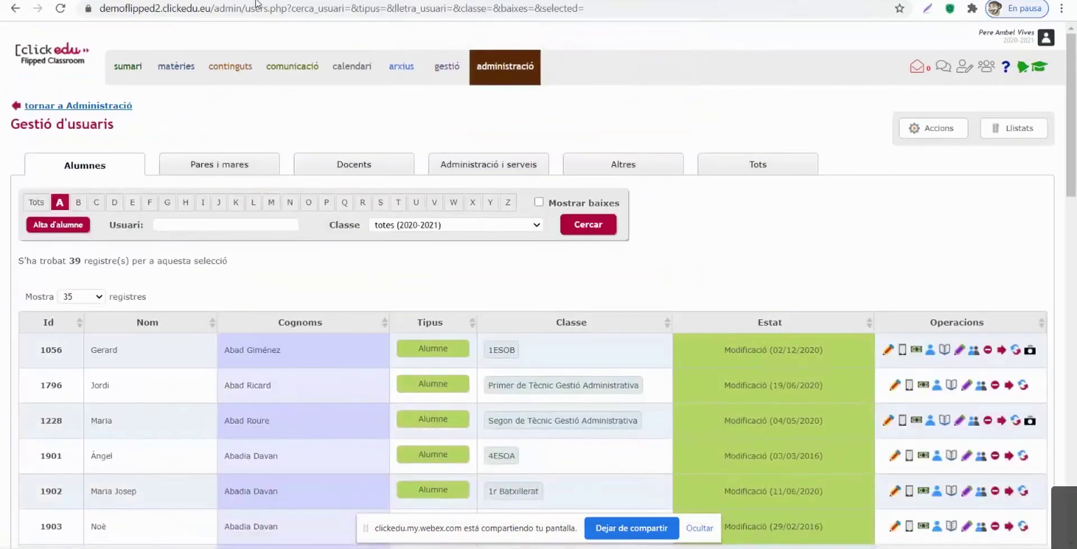
Step: Reload the Primer d'ESO sync page and check the second teacher's Google account choices
click(25, 1)
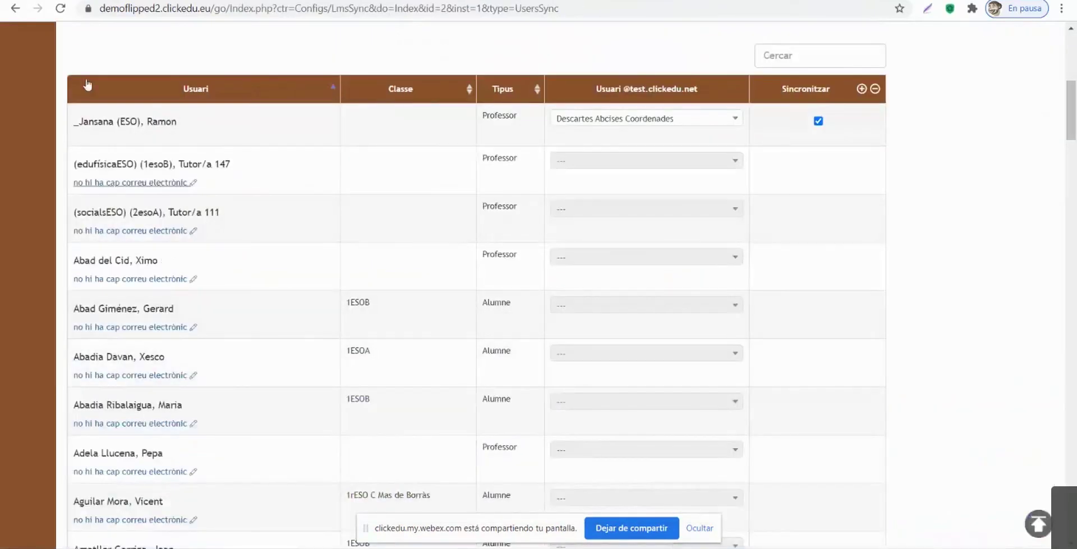
click(60, 8)
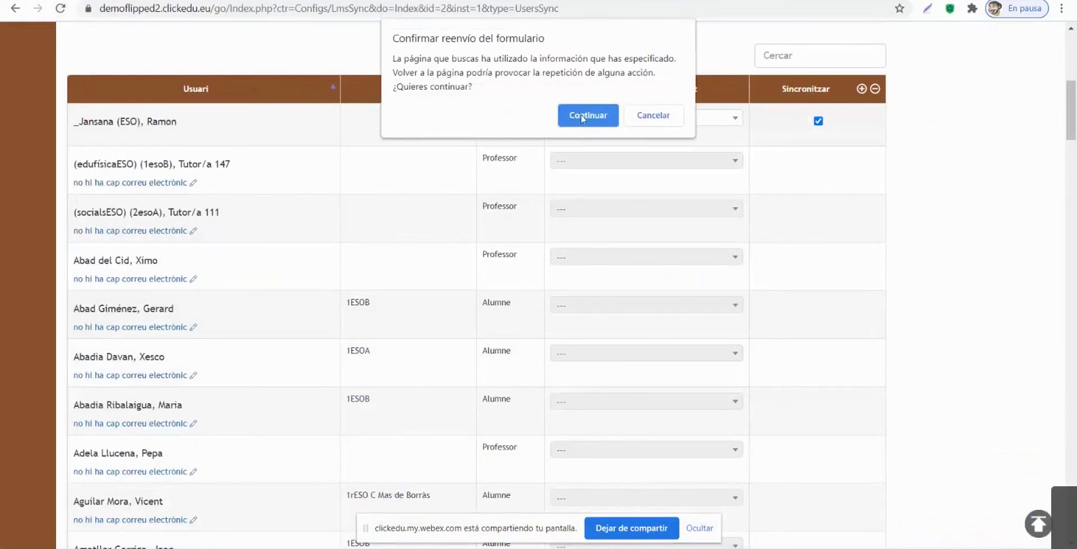
click(581, 113)
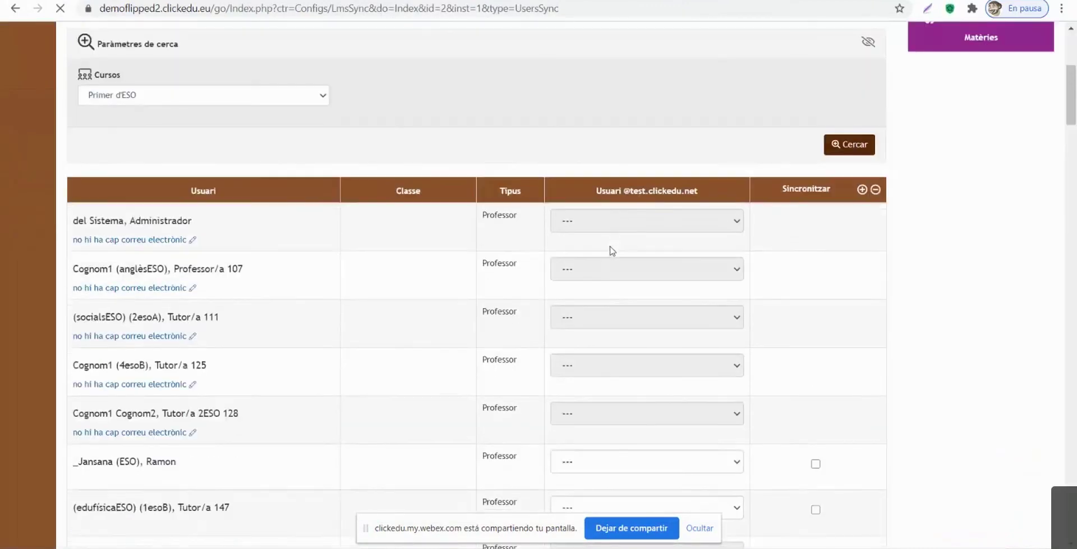
click(552, 306)
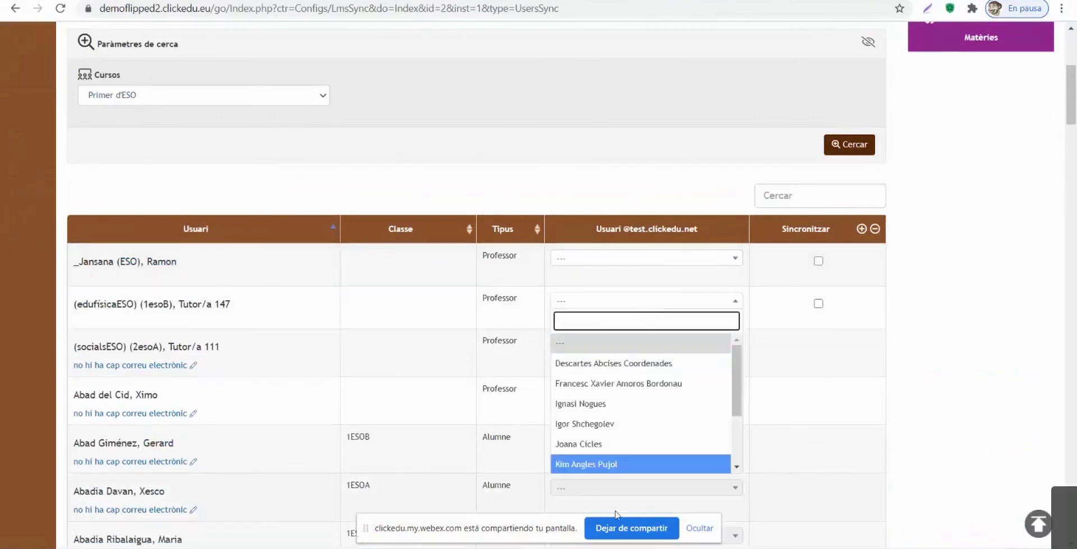
click(756, 312)
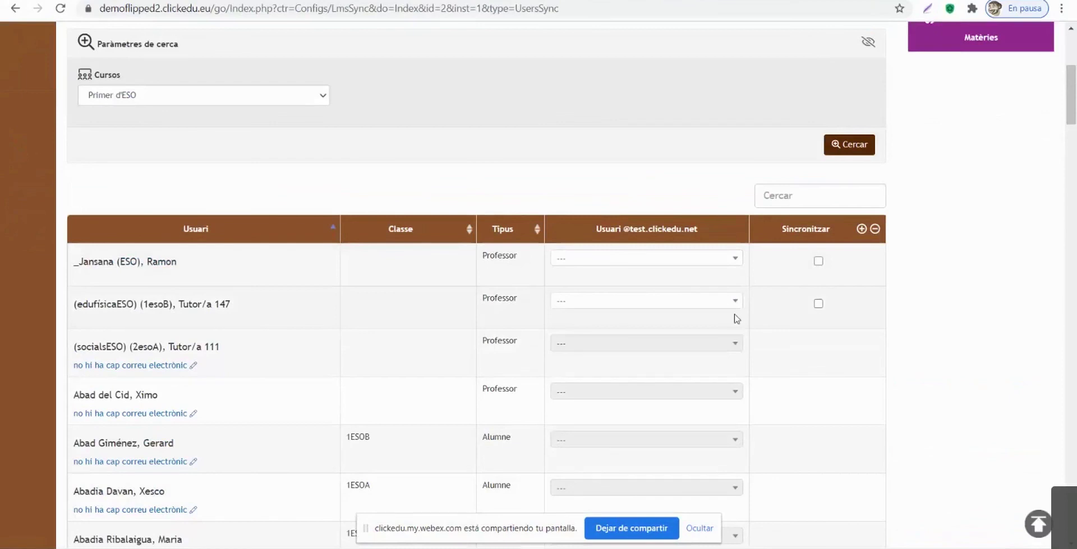
scroll(487, 154, up, 4)
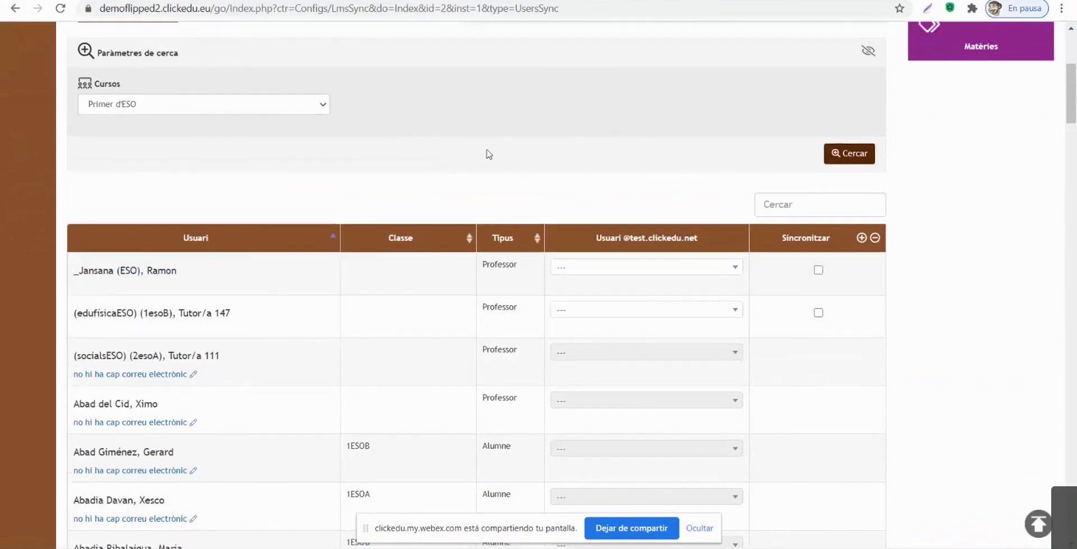